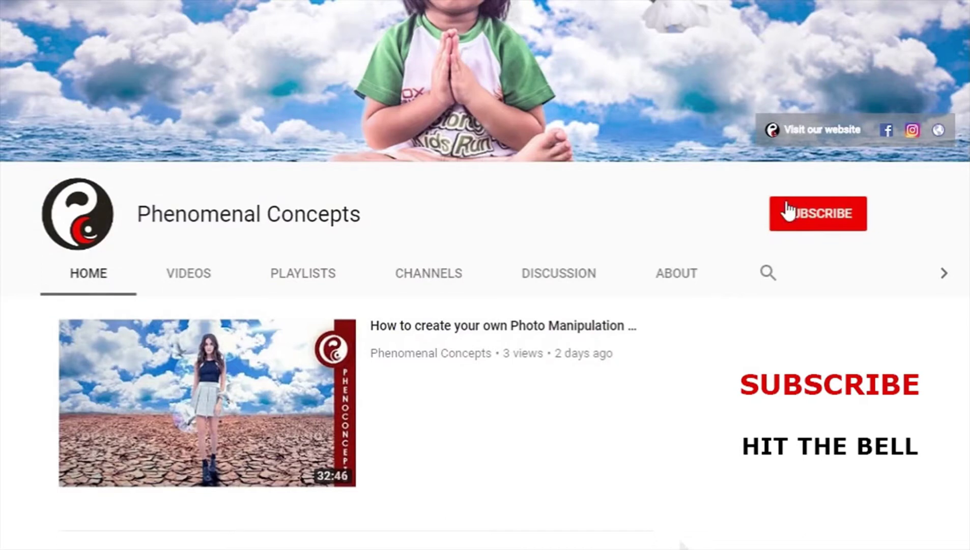
Step: Subscribe to the Phenomenal Concepts channel and turn on its bell notifications
left_click(789, 211)
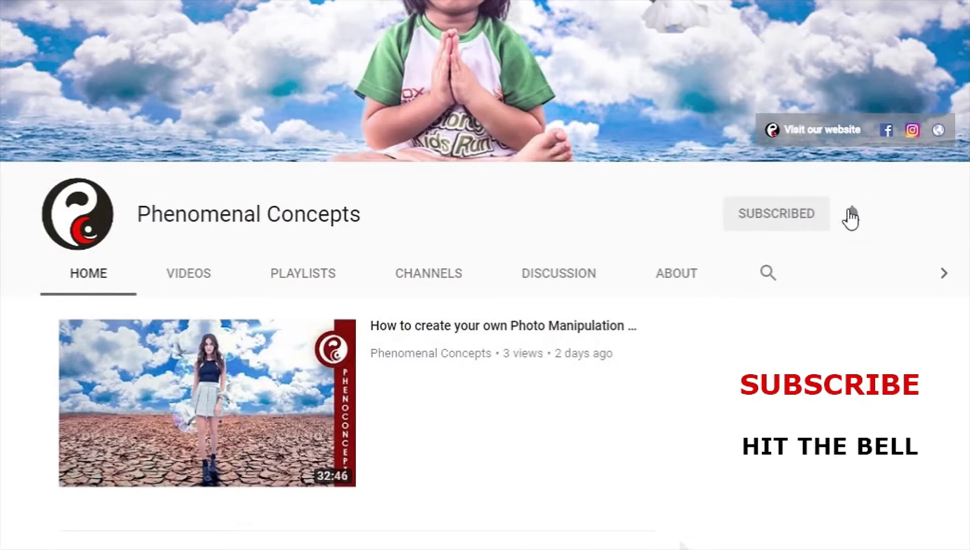
left_click(850, 211)
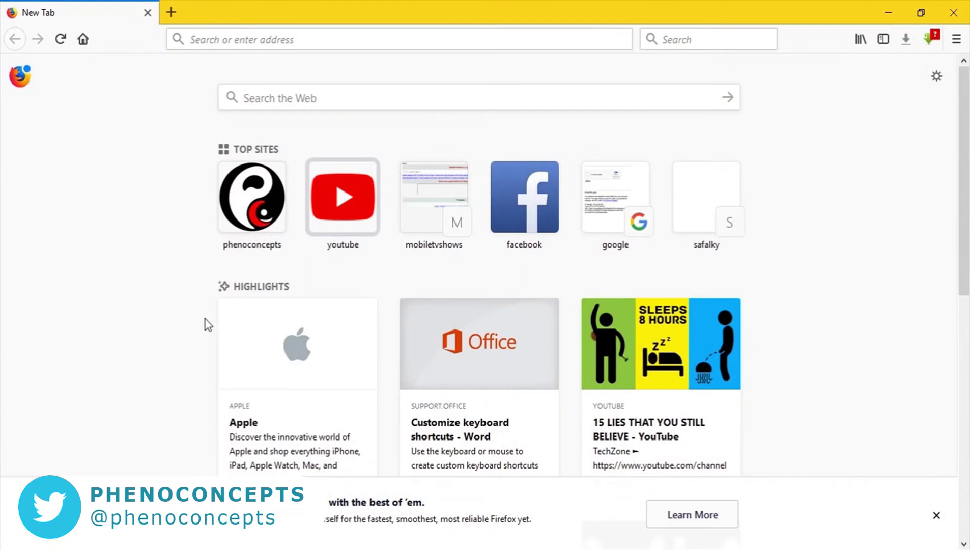
Step: Load youtube.com by accepting the autocompletion for 'yout' in the address bar
left_click(289, 40)
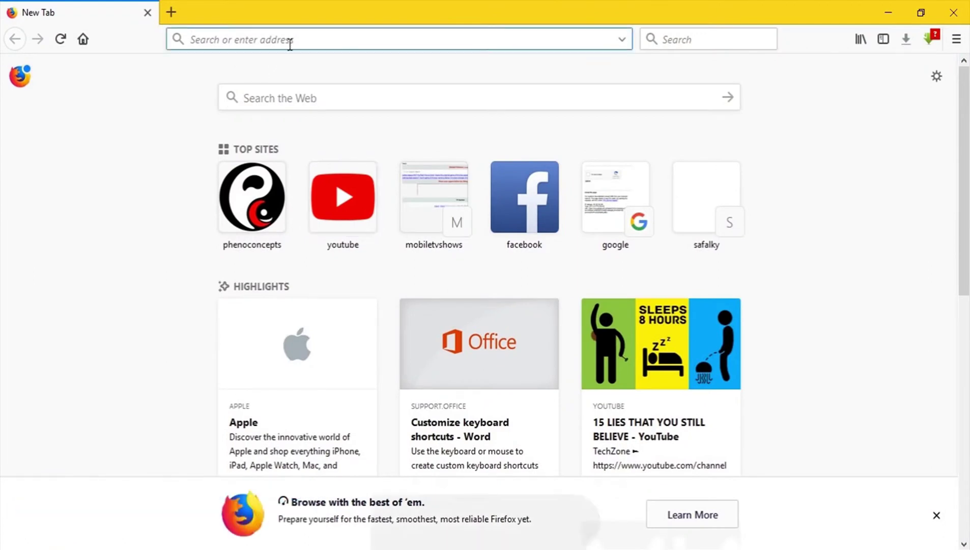
type("youtube.com/")
key("Right")
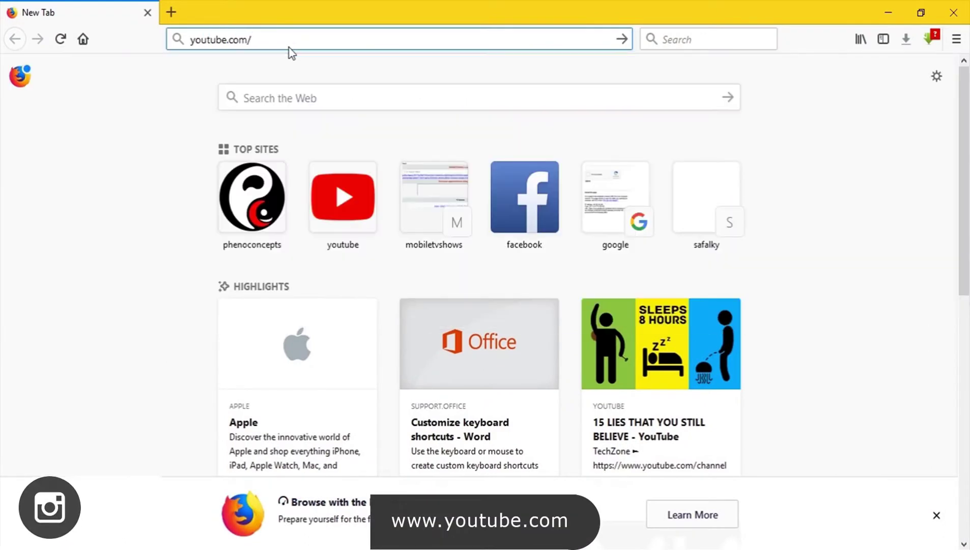
key("Return")
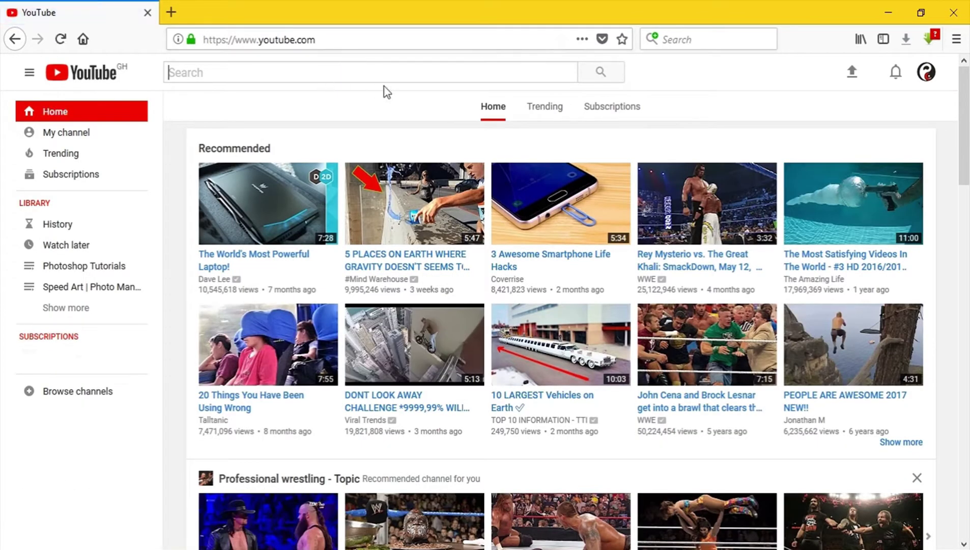
Step: Search YouTube for 'phenomenal concepts', open the channel page and dismiss its language notice
left_click(389, 73)
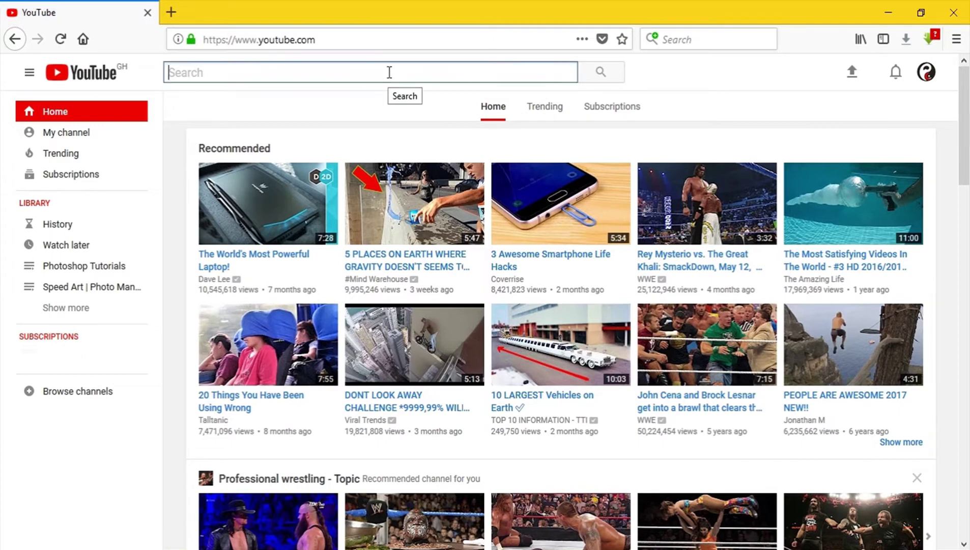
type("pheno")
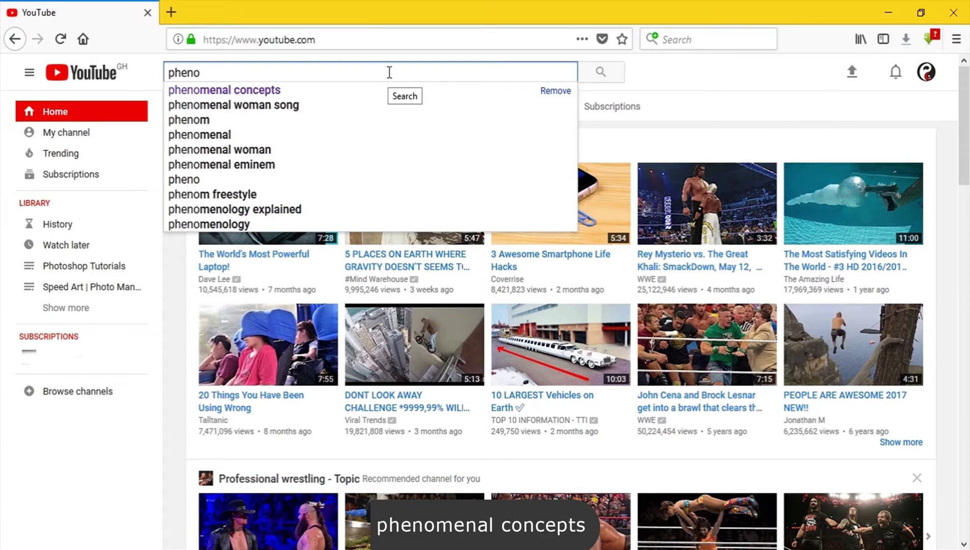
type("menal concepts")
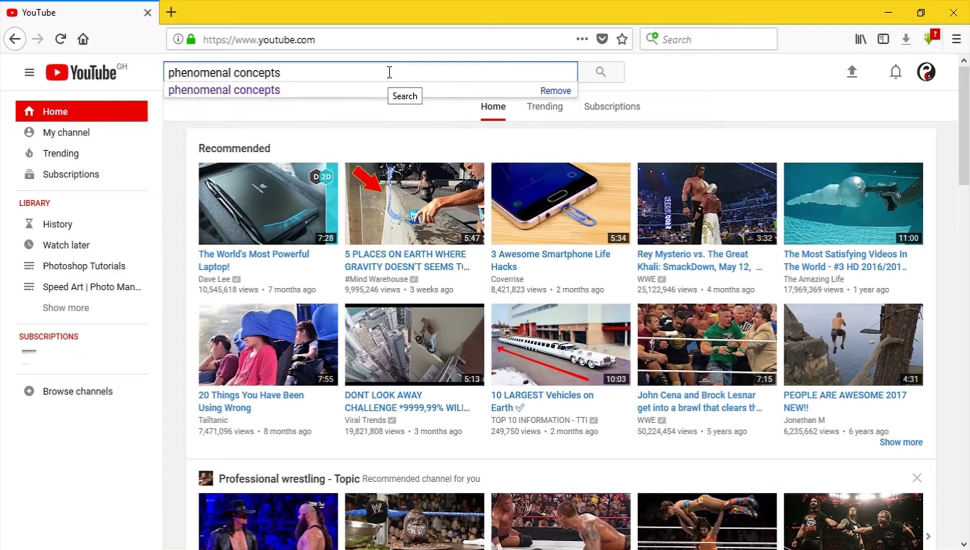
key("Return")
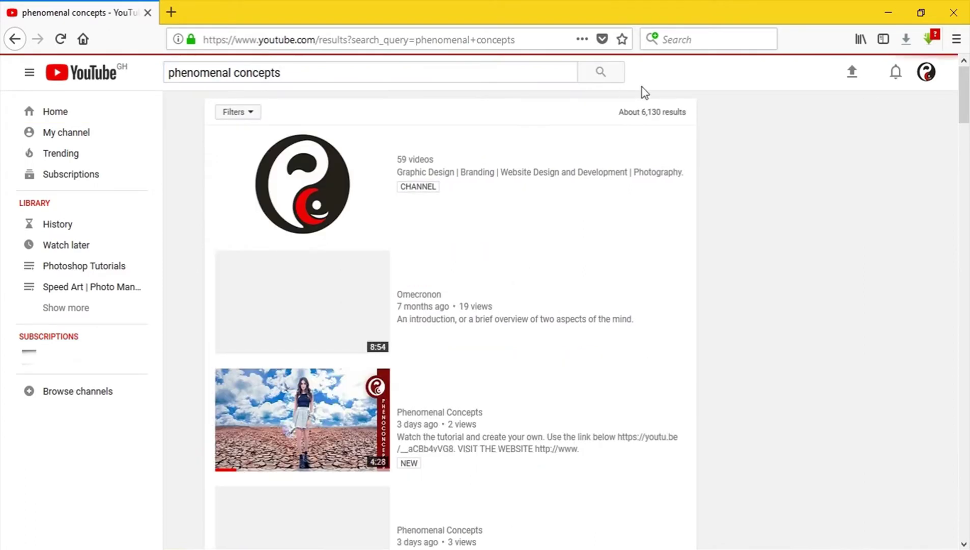
left_click(421, 146)
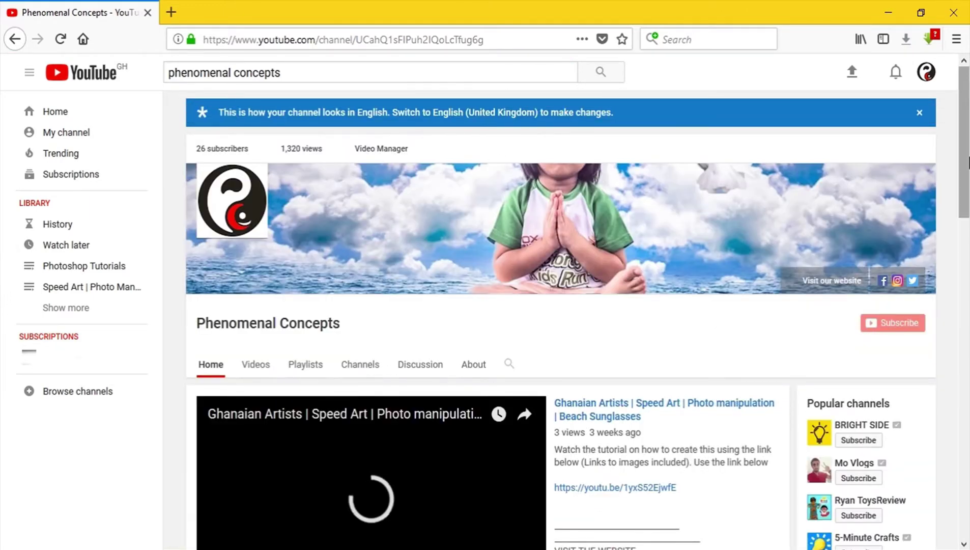
left_click(922, 114)
left_click_drag(965, 128, 969, 268)
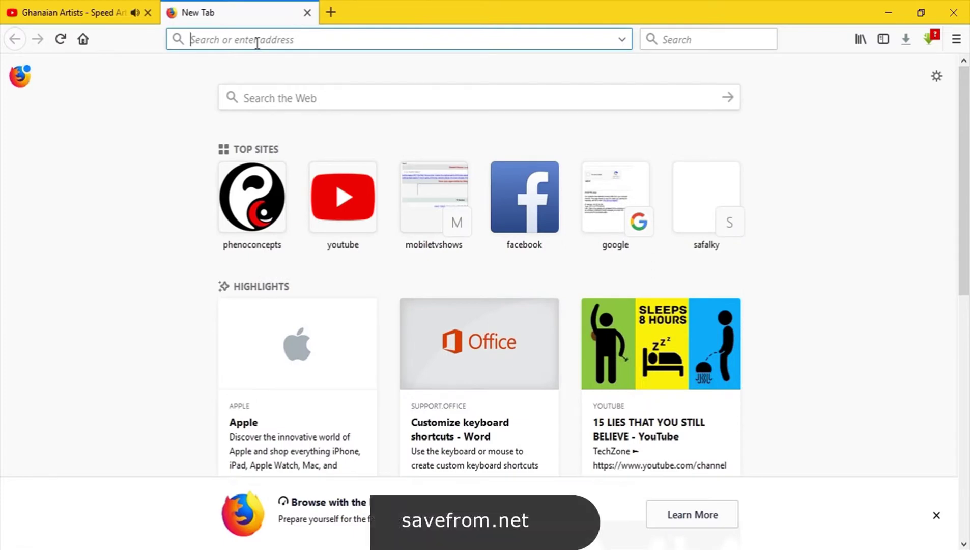
Step: Load savefrom.net in the new tab and copy the Dry Land video's YouTube address
type("savefrom.net")
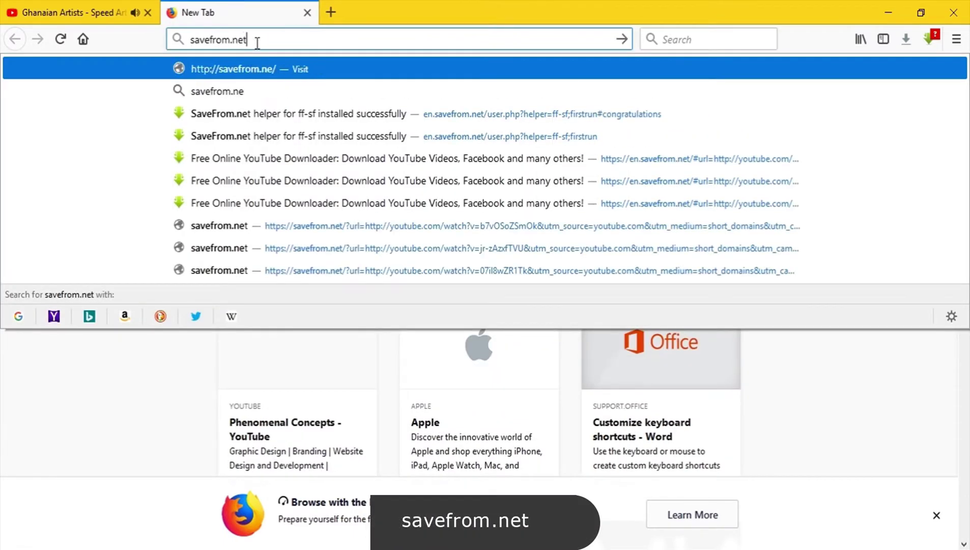
key("Return")
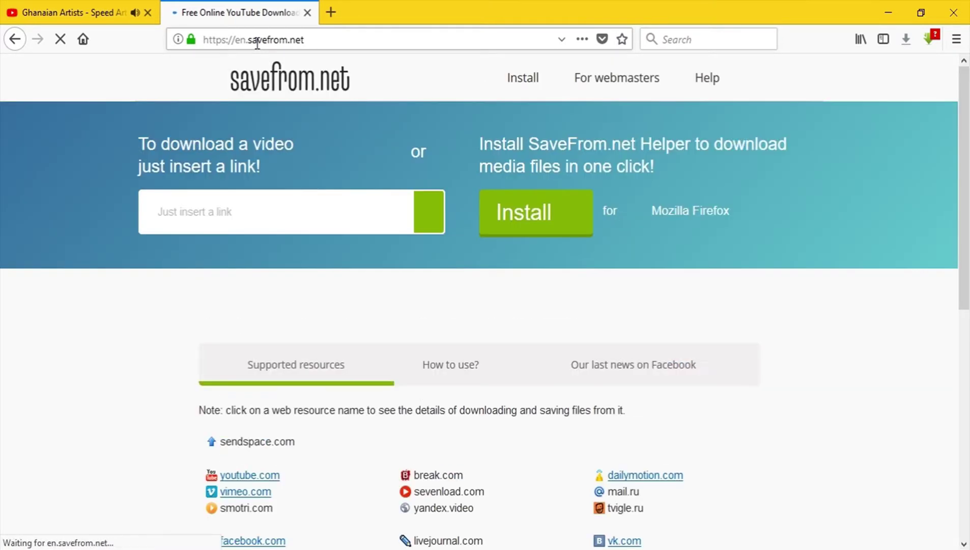
left_click(74, 7)
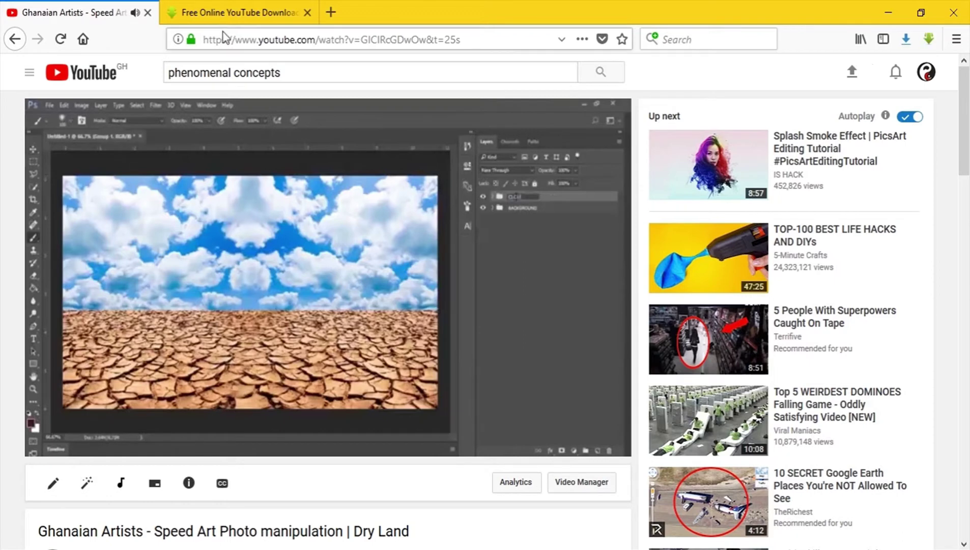
left_click(242, 39)
right_click(243, 39)
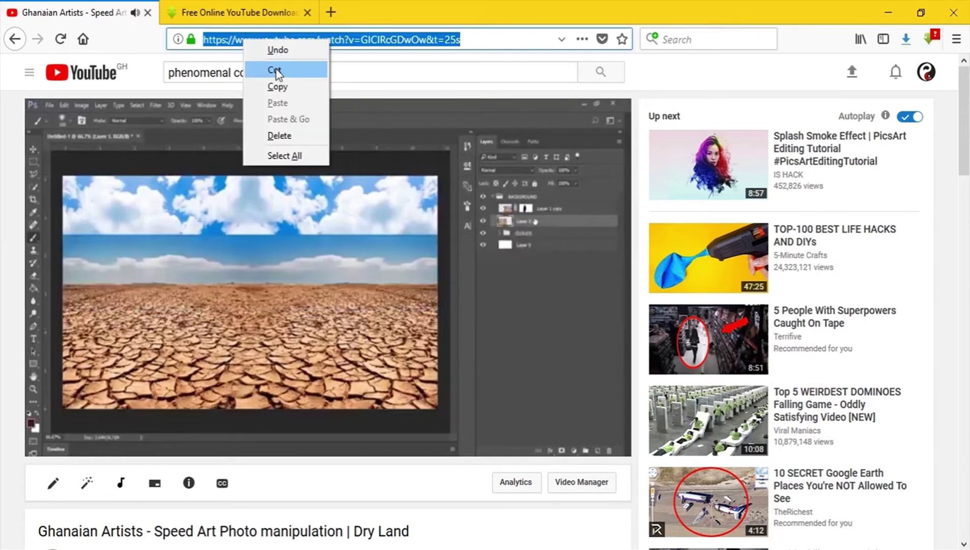
left_click(277, 84)
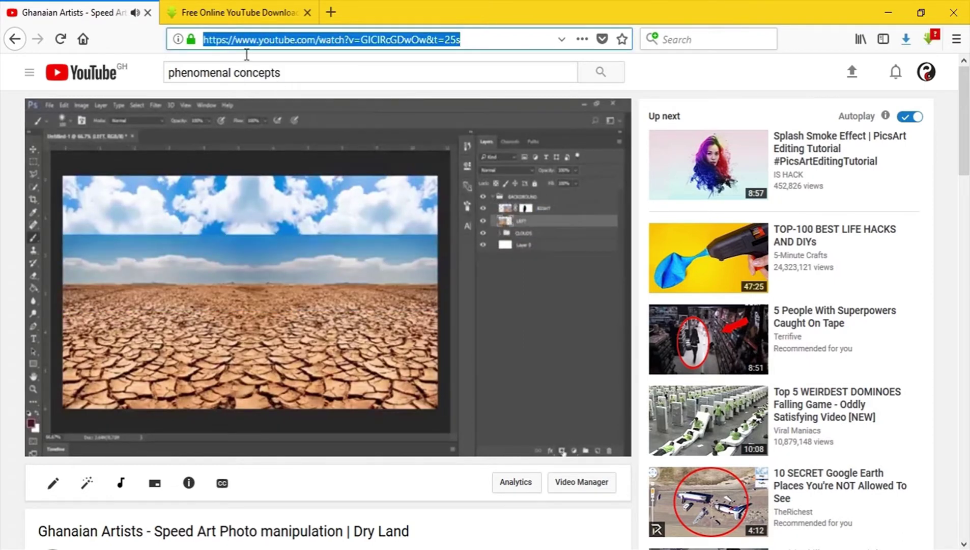
Step: Paste the Dry Land video's YouTube address into SaveFrom.net's link field
left_click(235, 16)
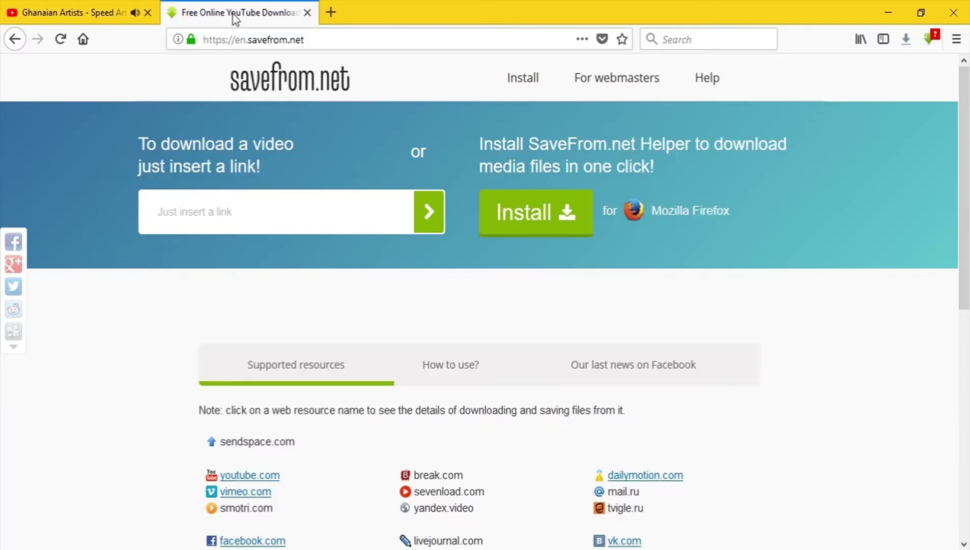
right_click(269, 208)
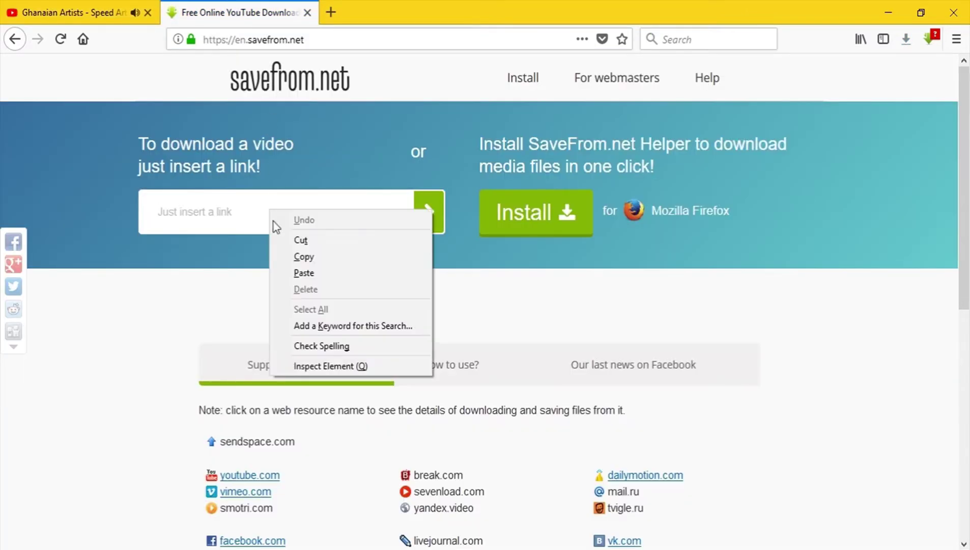
left_click(300, 273)
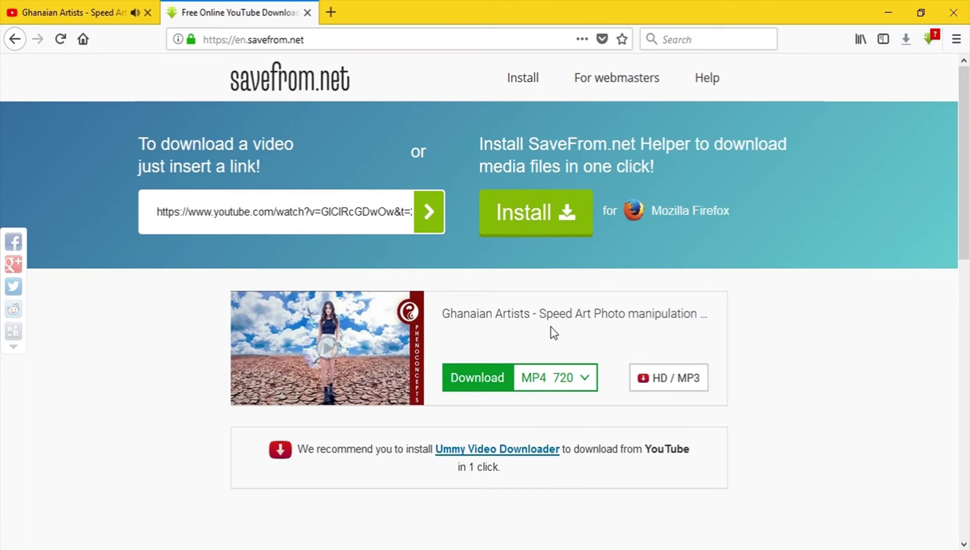
Step: Start the MP4 720 download, then cancel Dry Land.mp4 in Firefox's downloads list
scroll(611, 339, "down", 3)
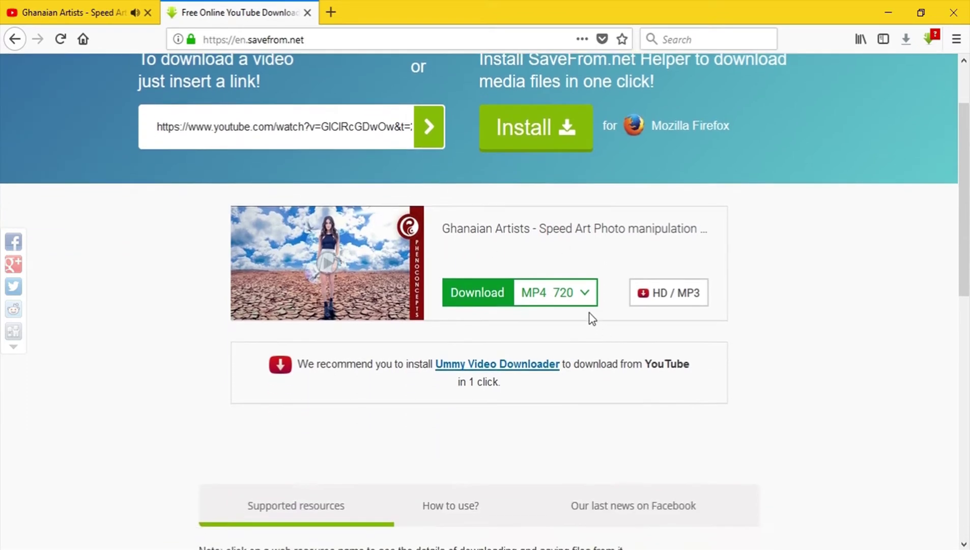
left_click(585, 301)
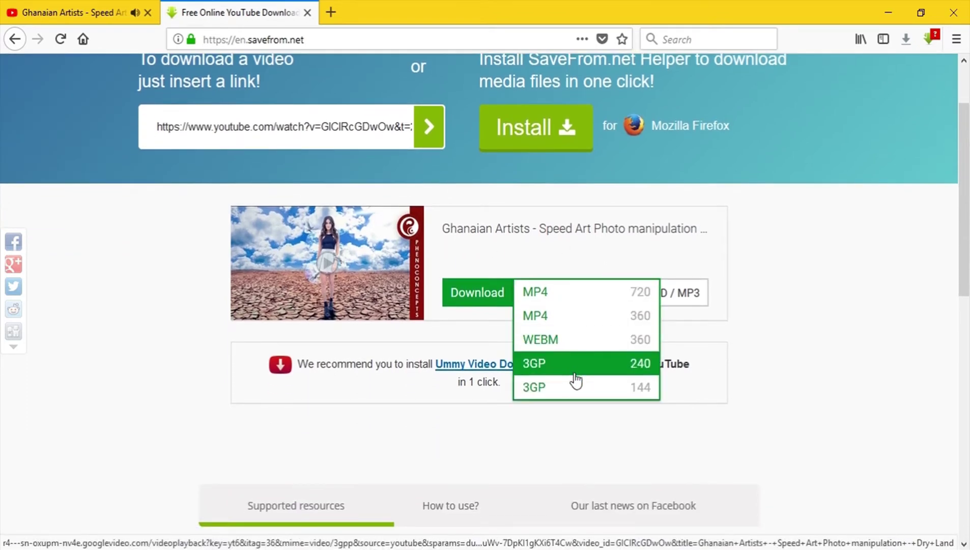
left_click(576, 300)
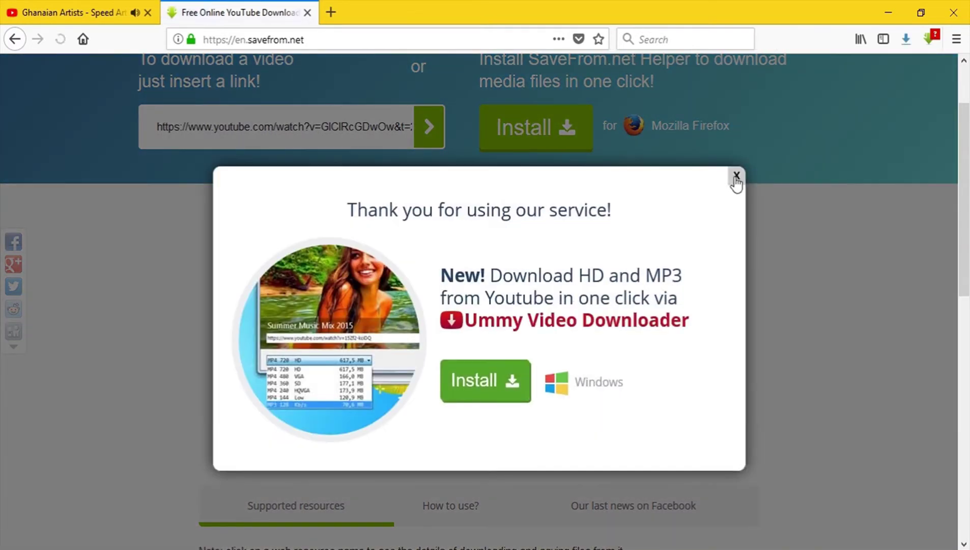
left_click(735, 177)
left_click(838, 39)
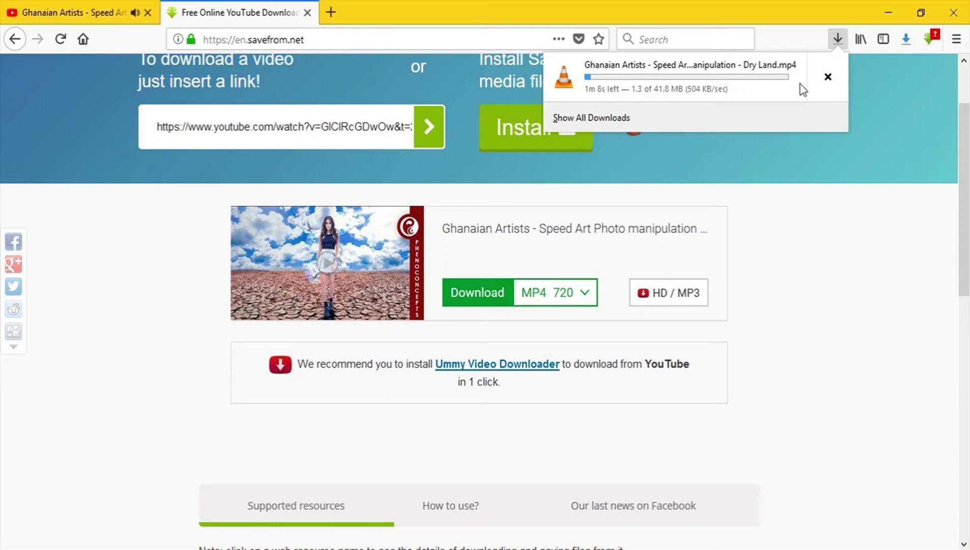
left_click(828, 78)
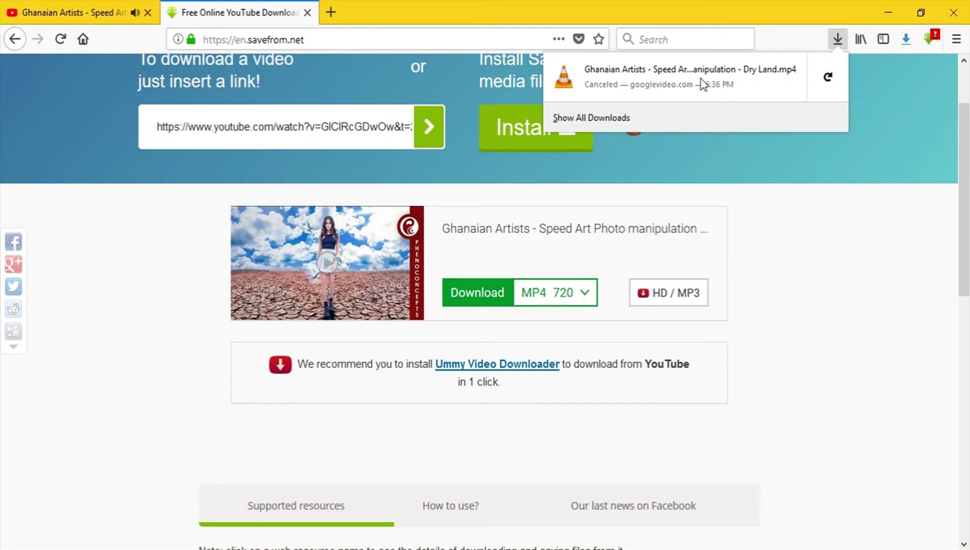
Step: Prefix the video's YouTube address with 'ss' to load it on SaveFrom.net, and close the old downloader tab
left_click(49, 2)
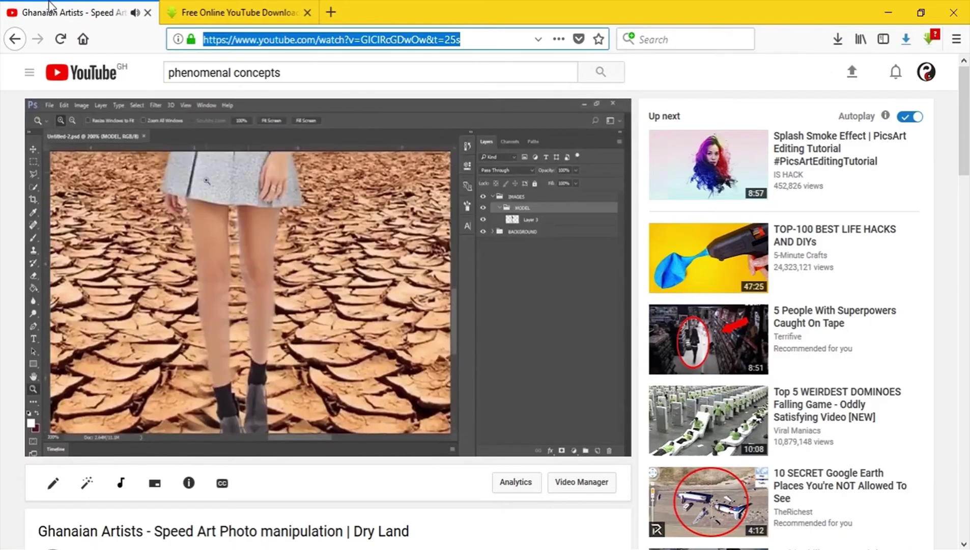
left_click(260, 40)
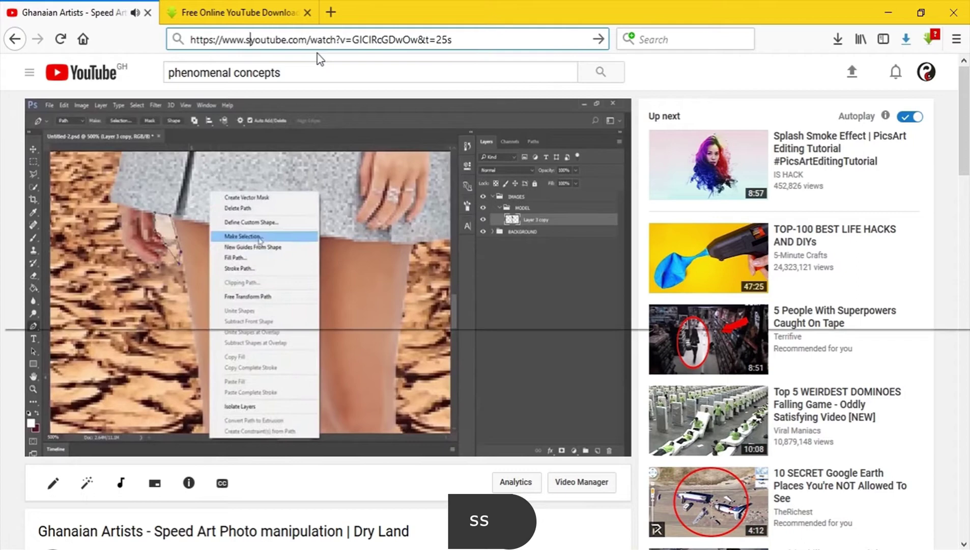
type("ss")
key("Return")
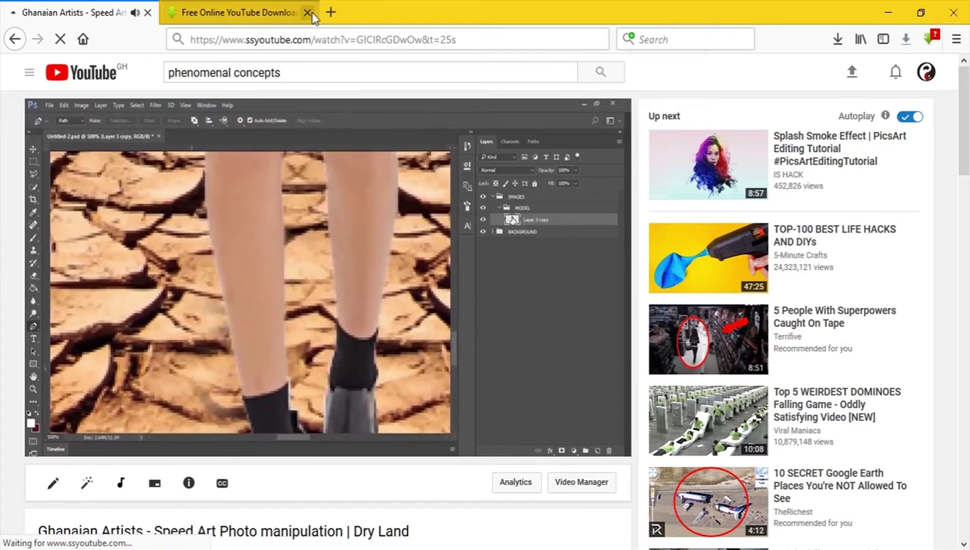
left_click(308, 13)
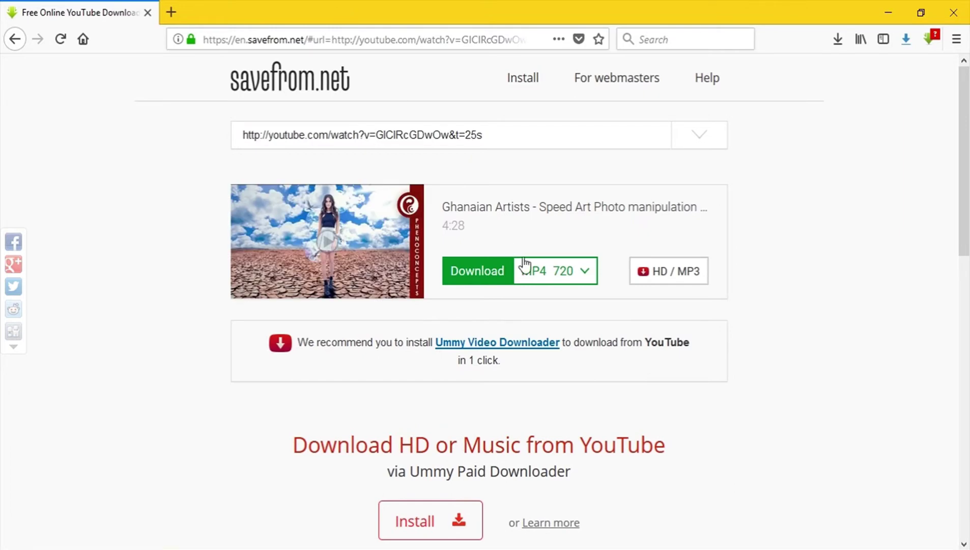
Step: Expand the full list of download formats for the Dry Land video, then close it keeping MP4 720
left_click(560, 281)
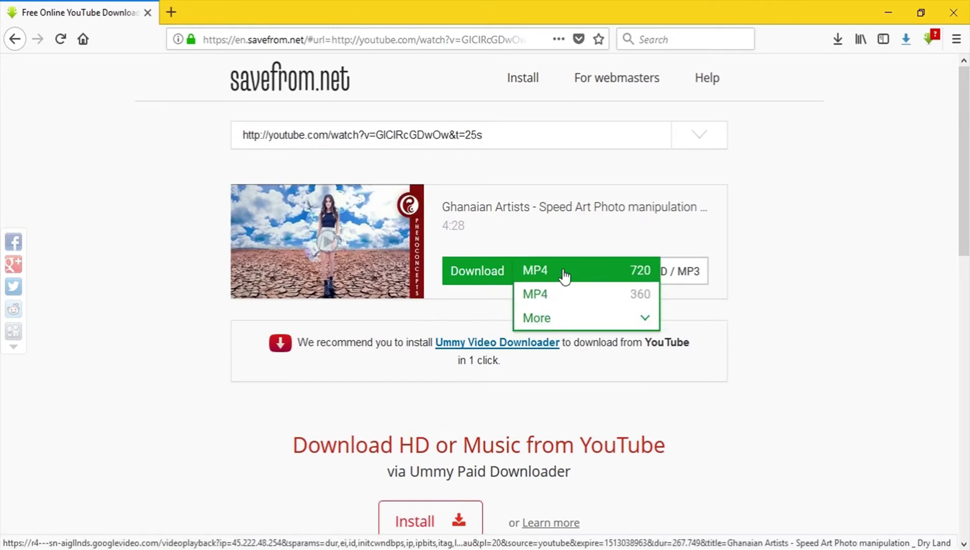
left_click(571, 323)
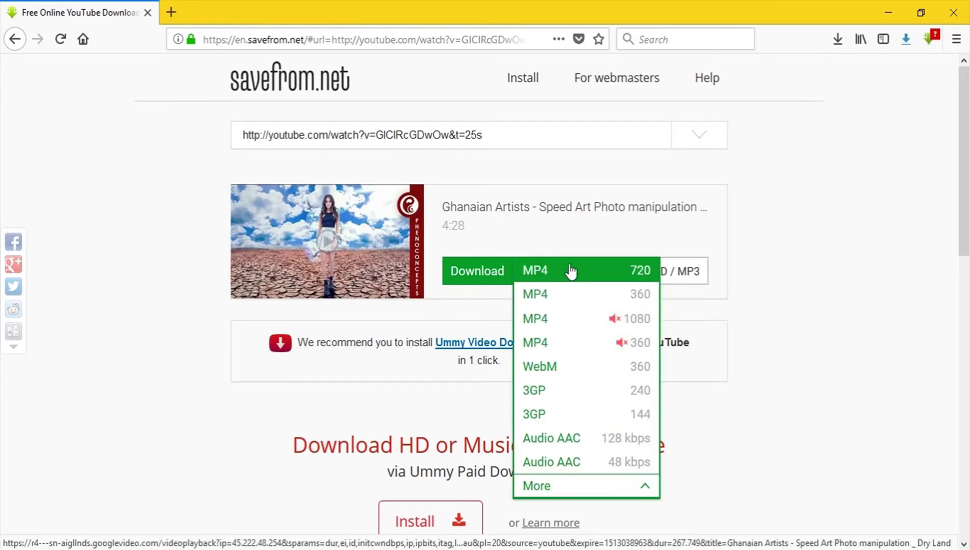
left_click(646, 487)
left_click(770, 326)
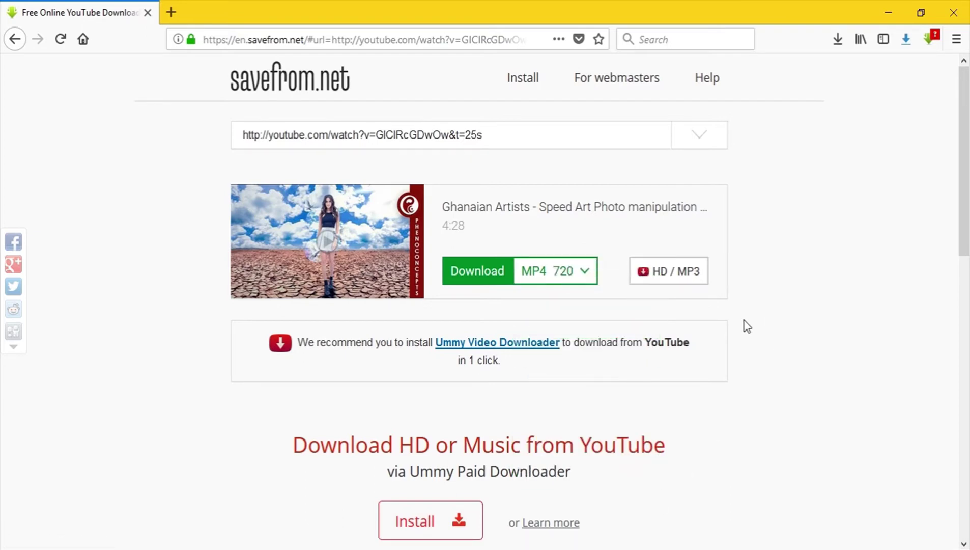
scroll(744, 321, "down", 3)
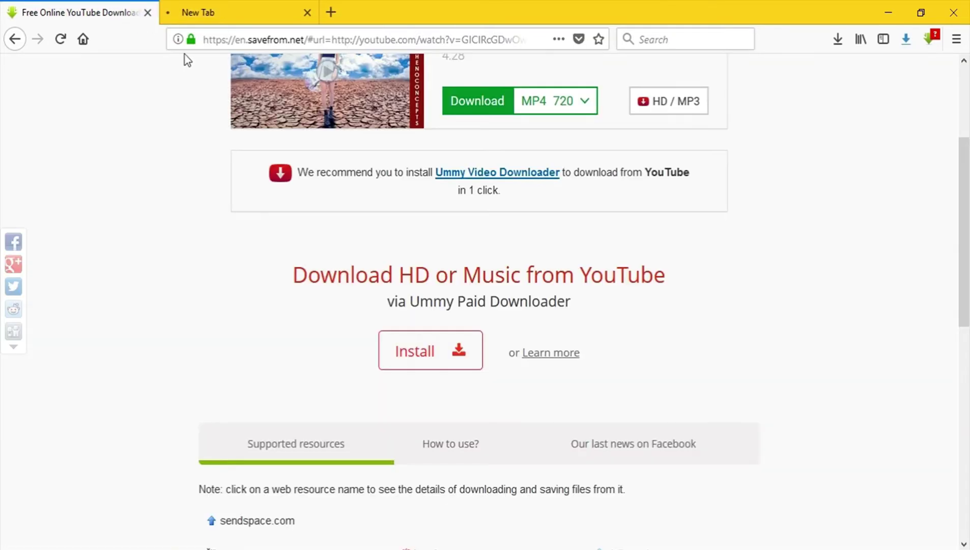
Step: Close the duplicate Ummy tab, save the Ummy installer, then cancel UmmyVD_setup in Downloads
scroll(608, 224, "up", 4)
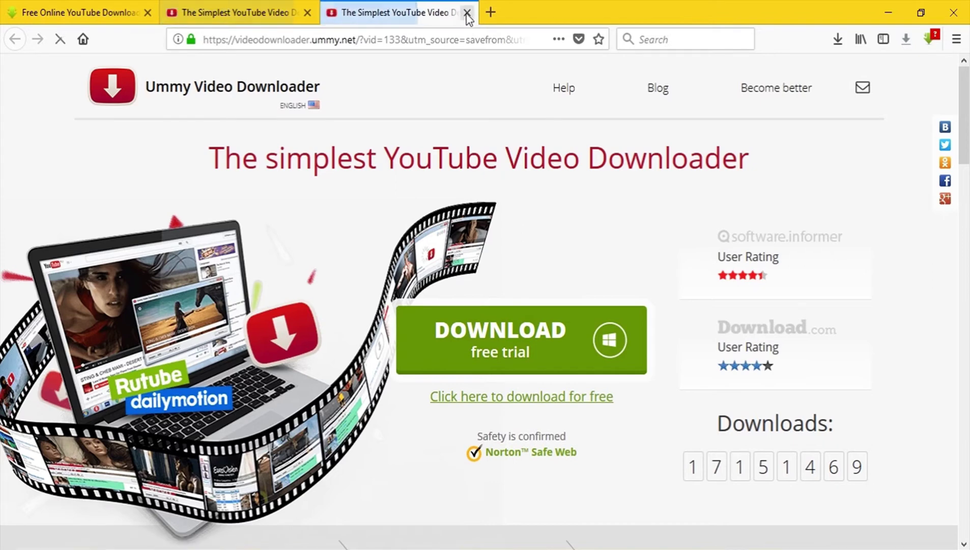
left_click(474, 13)
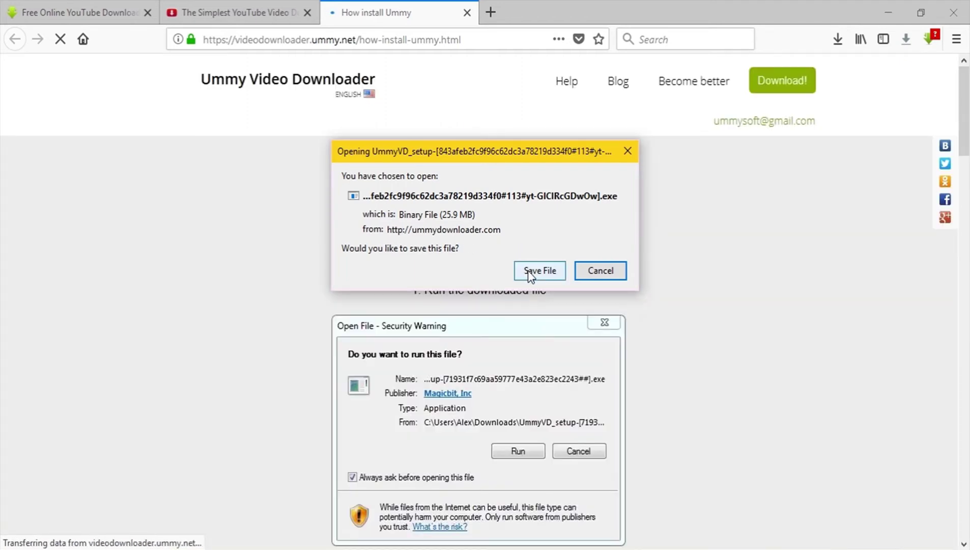
left_click(531, 274)
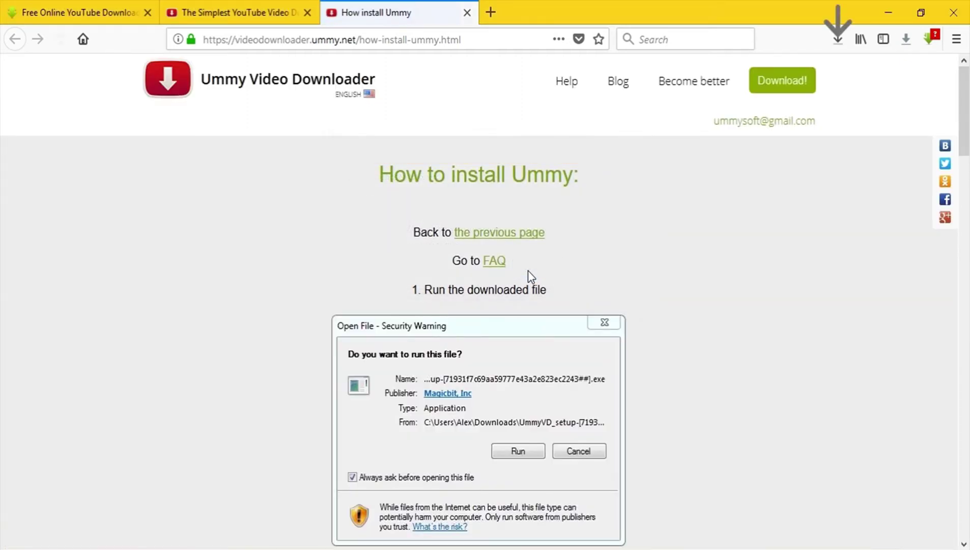
left_click(860, 39)
left_click(837, 39)
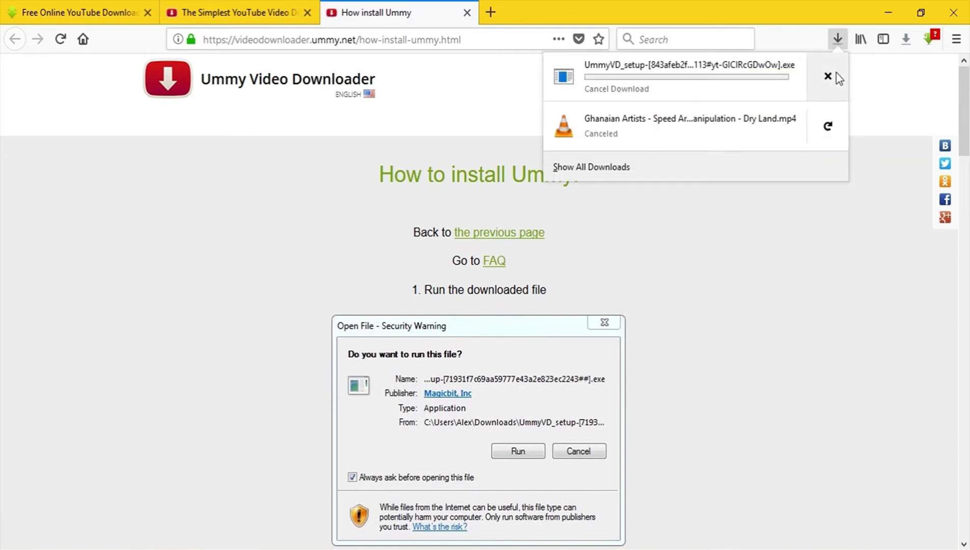
left_click(837, 74)
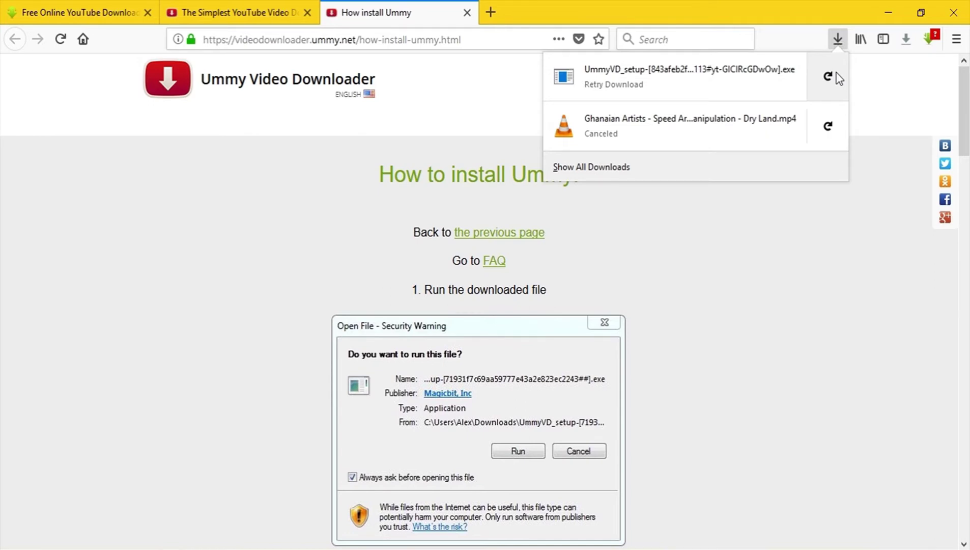
Step: Compare the Ummy home page with the SaveFrom.net tab, then open Documents in File Explorer
left_click(225, 6)
scroll(794, 191, "down", 3)
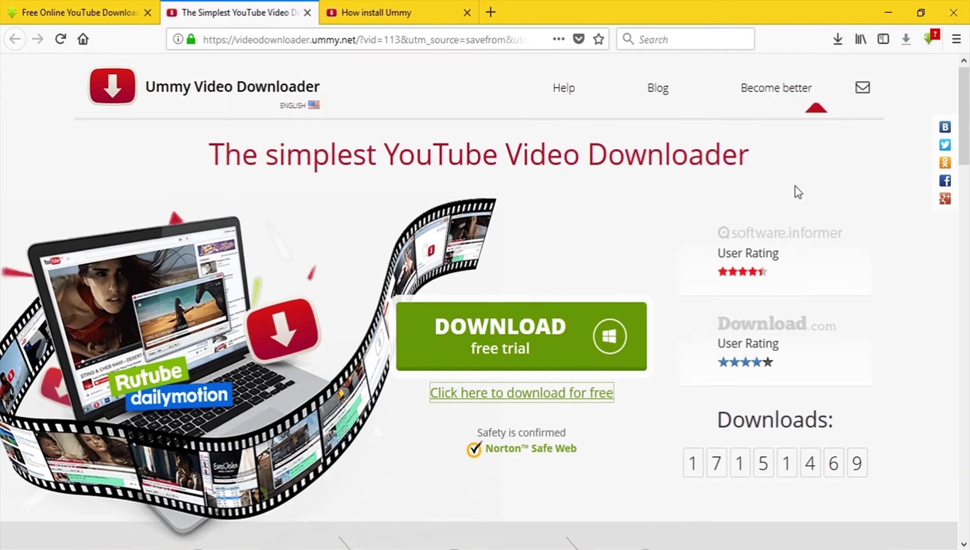
scroll(801, 194, "down", 10)
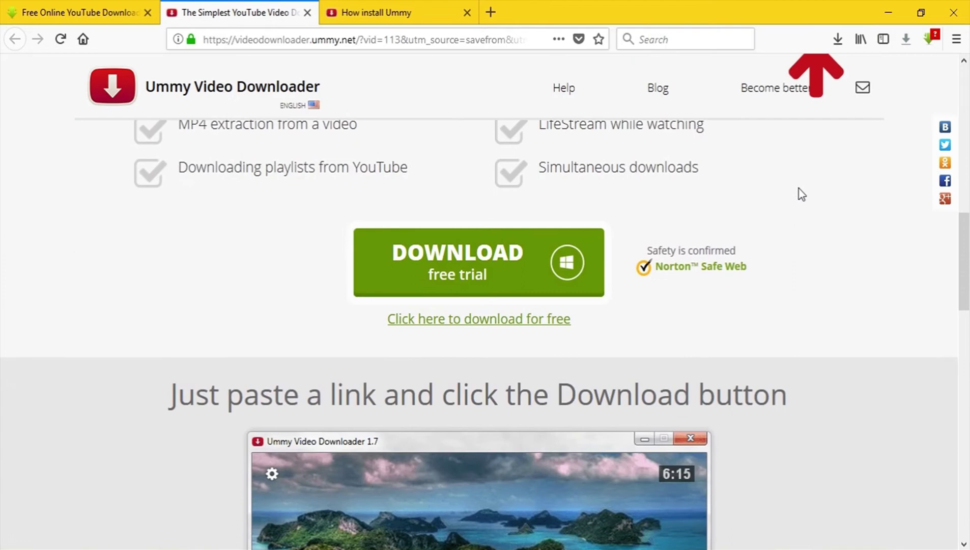
scroll(802, 194, "down", 6)
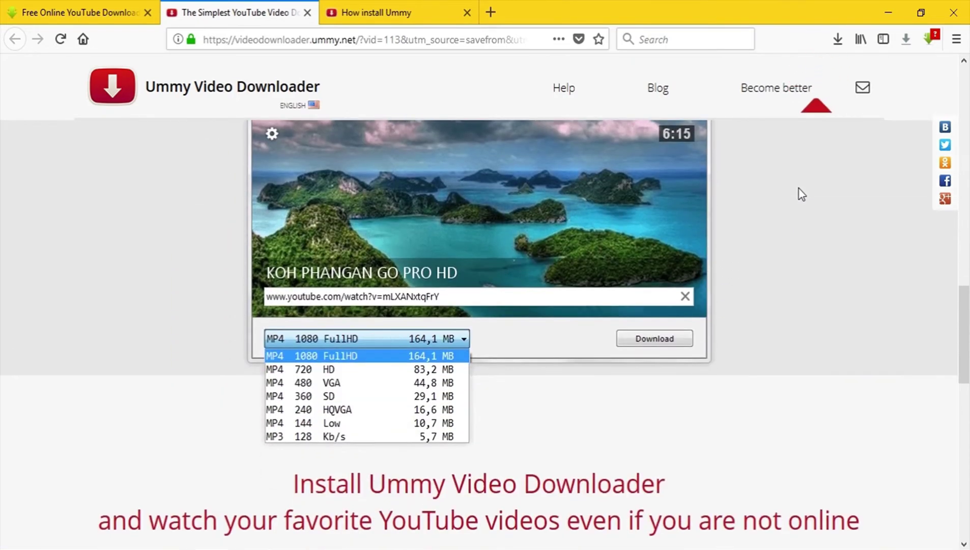
scroll(801, 194, "up", 1)
scroll(801, 194, "up", 15)
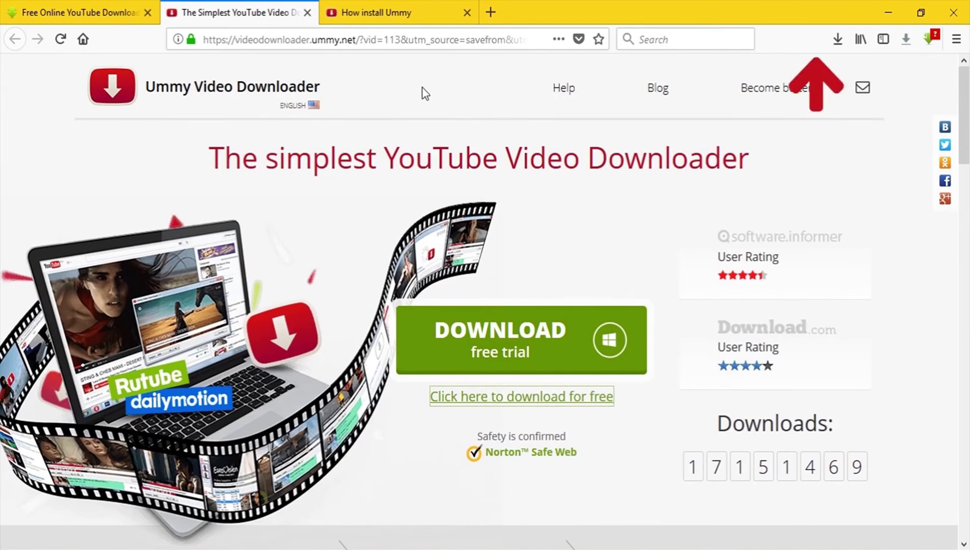
left_click(86, 6)
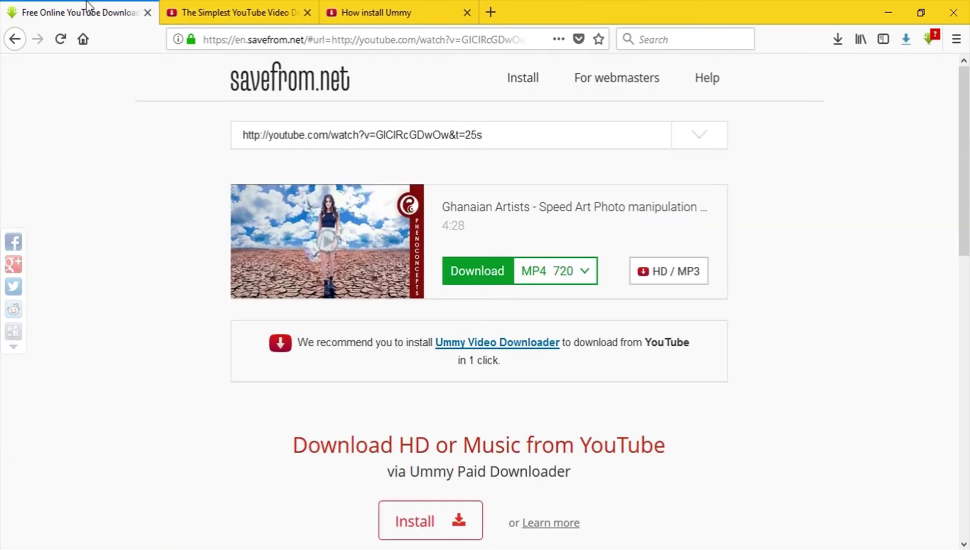
left_click(232, 10)
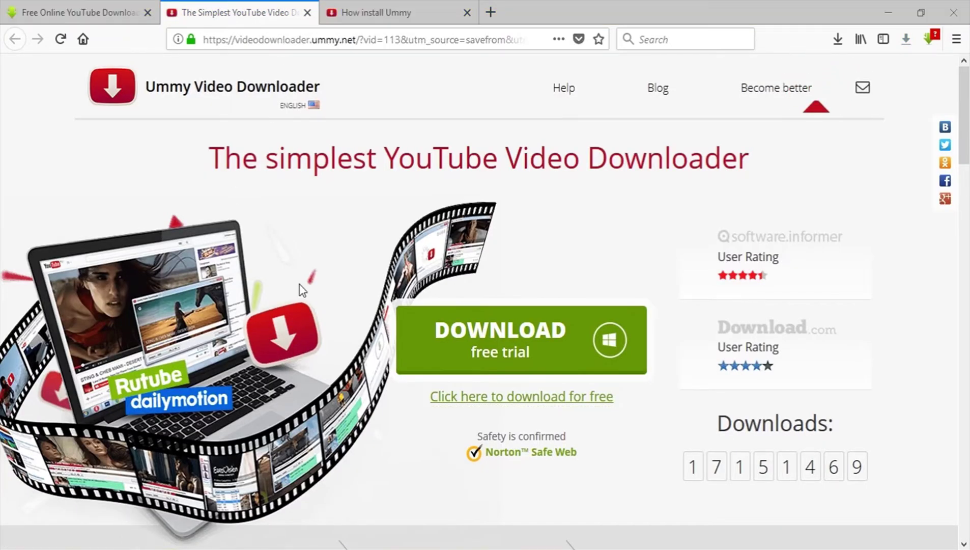
key("super+e")
double_click(385, 96)
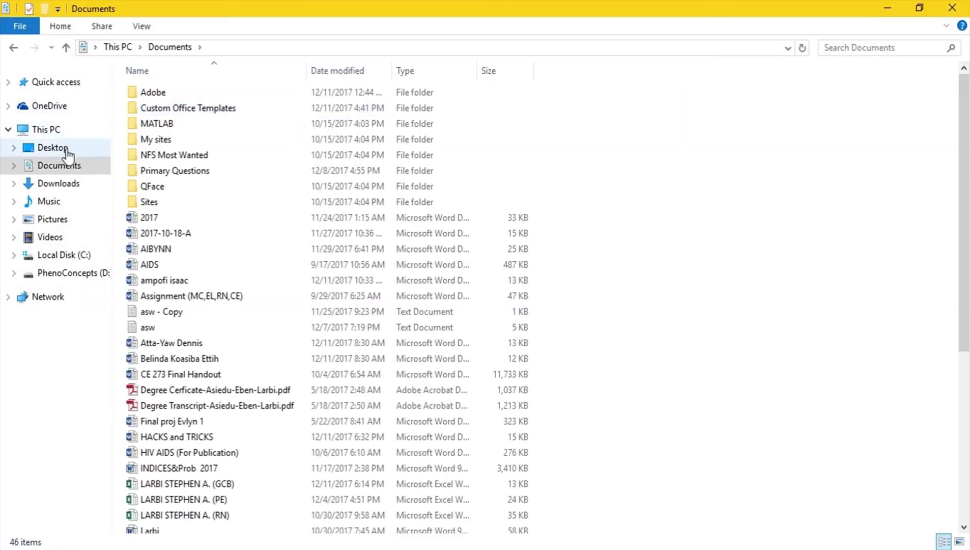
Step: Run the SFHelper-Setup installer from the Downloads\Programs folder
left_click(59, 183)
double_click(239, 140)
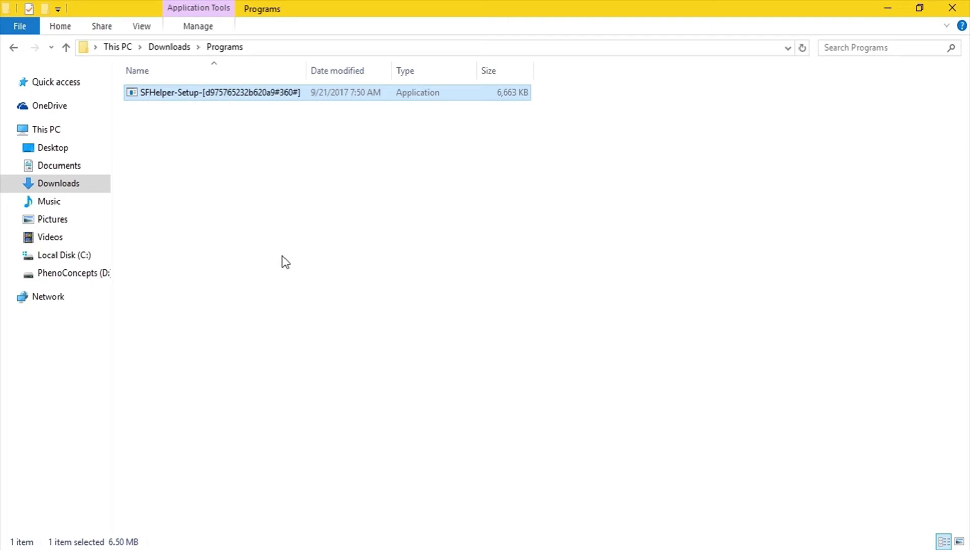
left_click(261, 458)
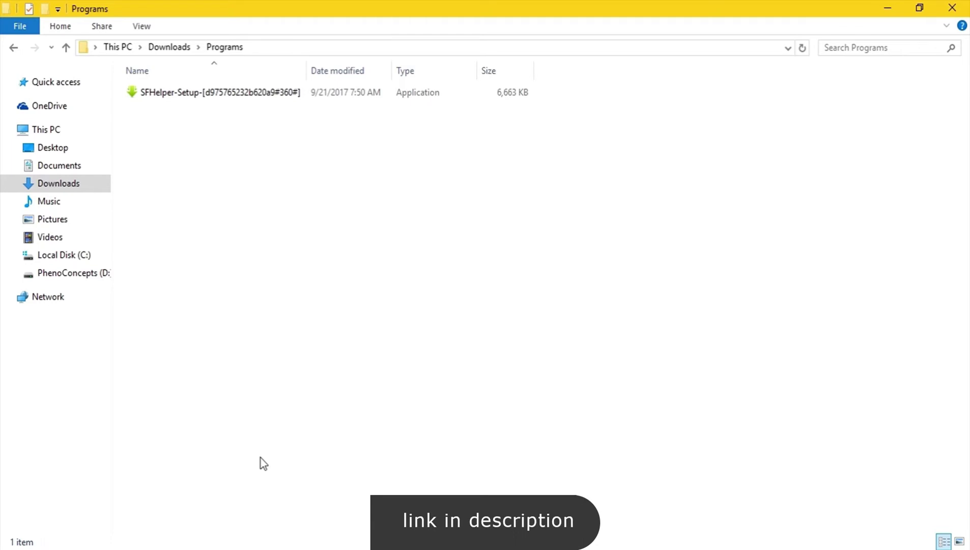
right_click(185, 101)
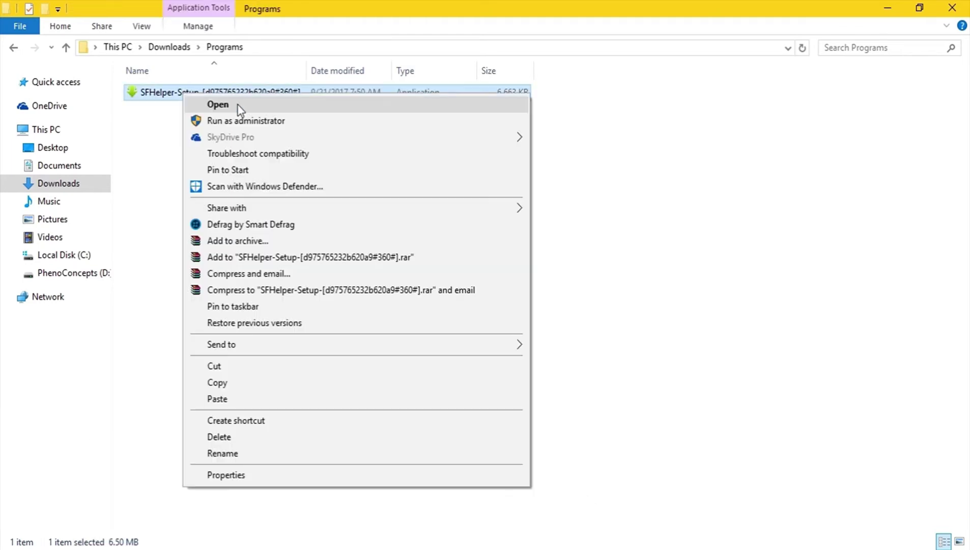
left_click(218, 104)
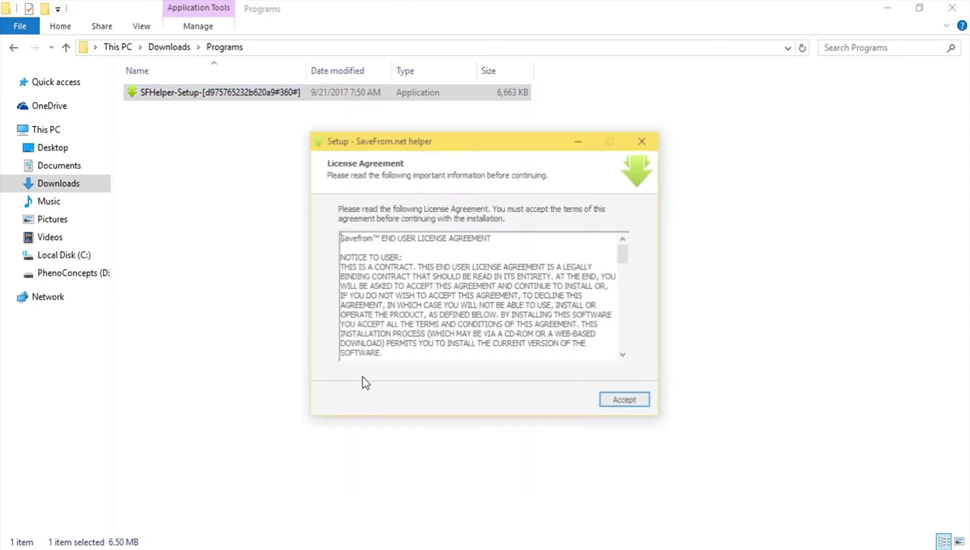
Step: Accept the licence, install the helper to all browsers, and finish the wizard
left_click(621, 403)
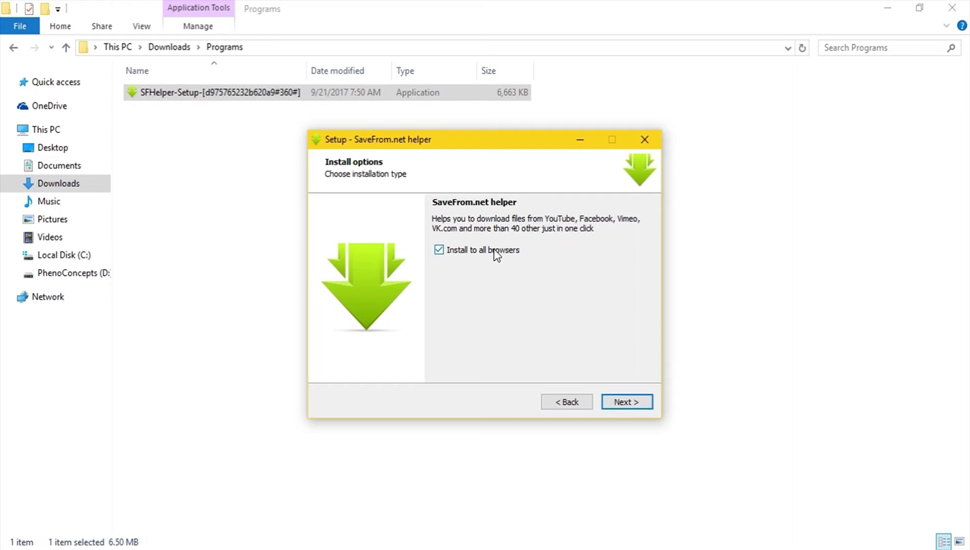
left_click(626, 402)
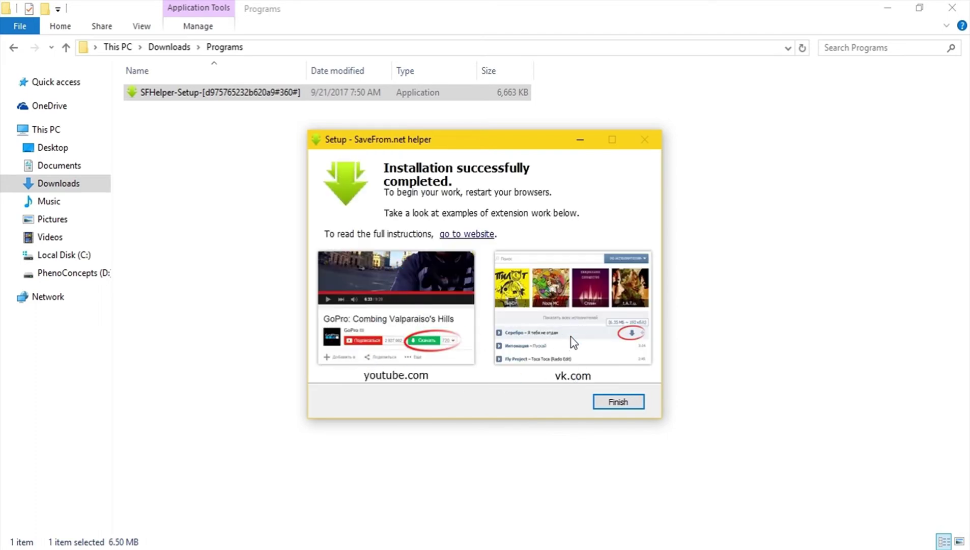
left_click(616, 402)
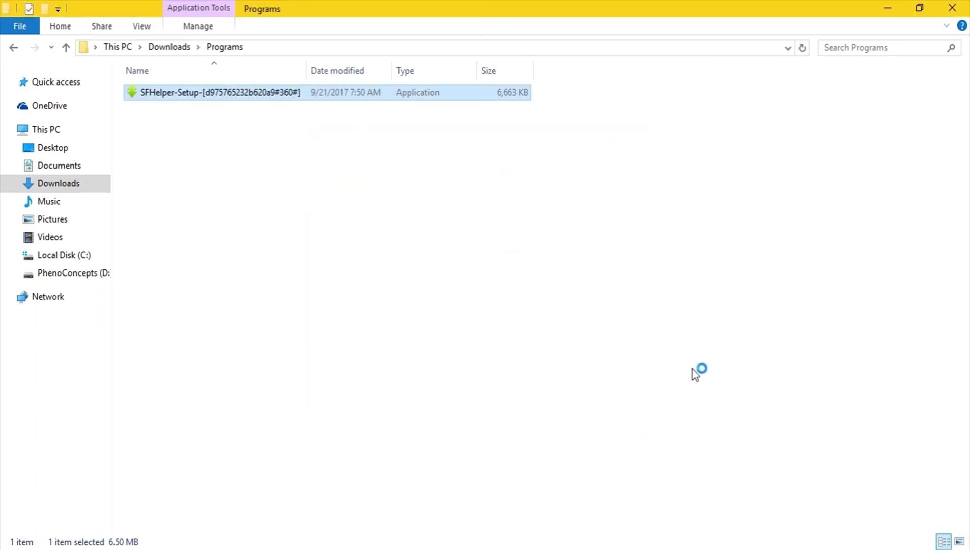
Step: Close File Explorer and Firefox, then check Tampermonkey's installed scripts for the SaveFrom.net helper
left_click(952, 7)
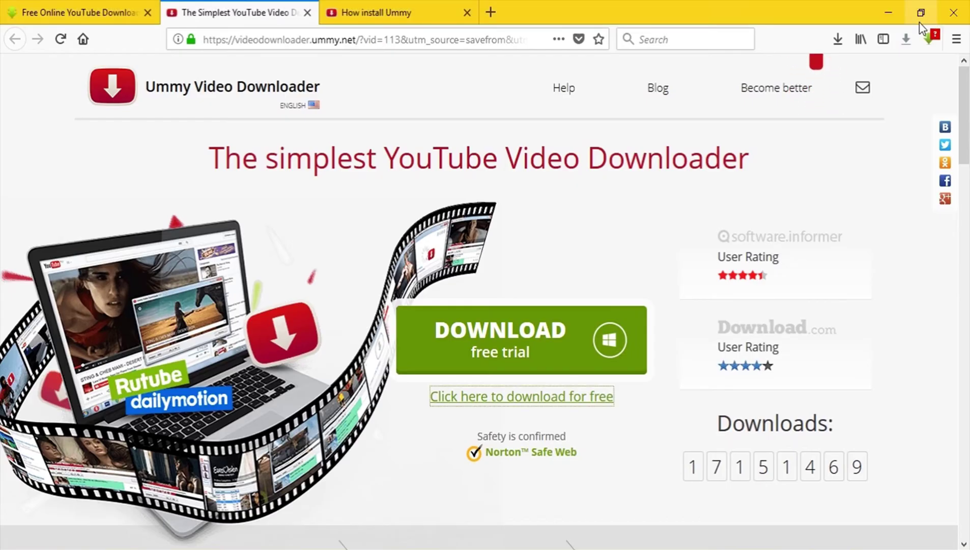
left_click(955, 16)
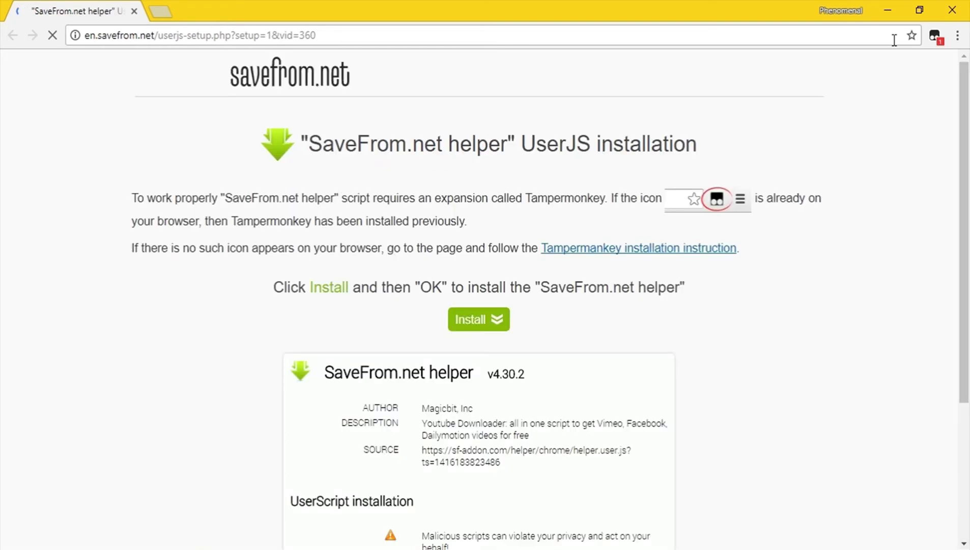
scroll(893, 128, "down", 3)
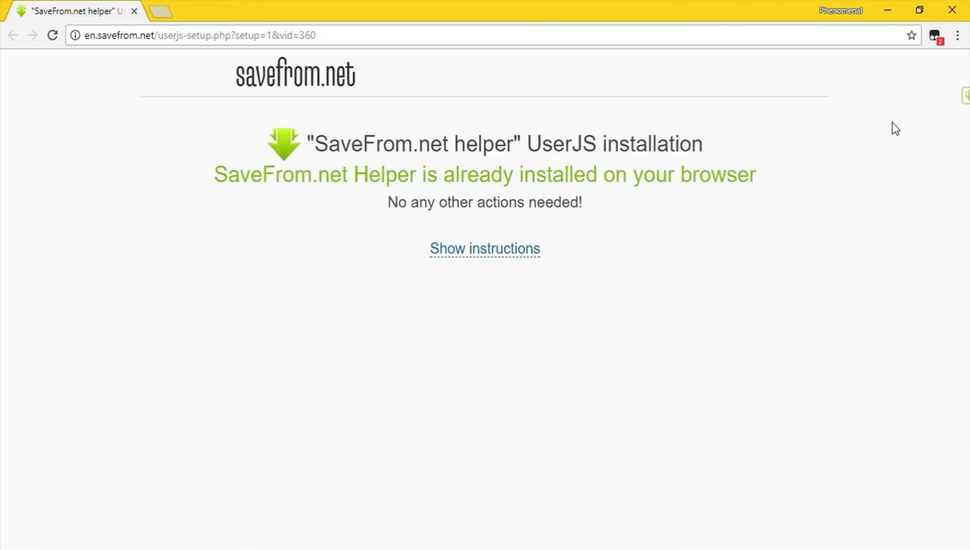
left_click(935, 36)
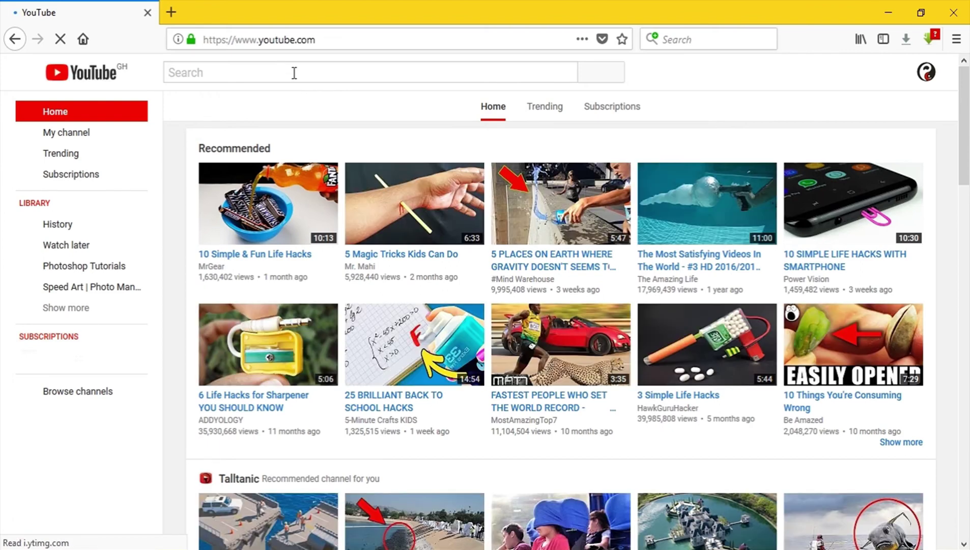
Step: Search YouTube for 'phenomenal concepts', open the Phenomenal Concepts channel, and scroll to its Uploads
type("phenomenal")
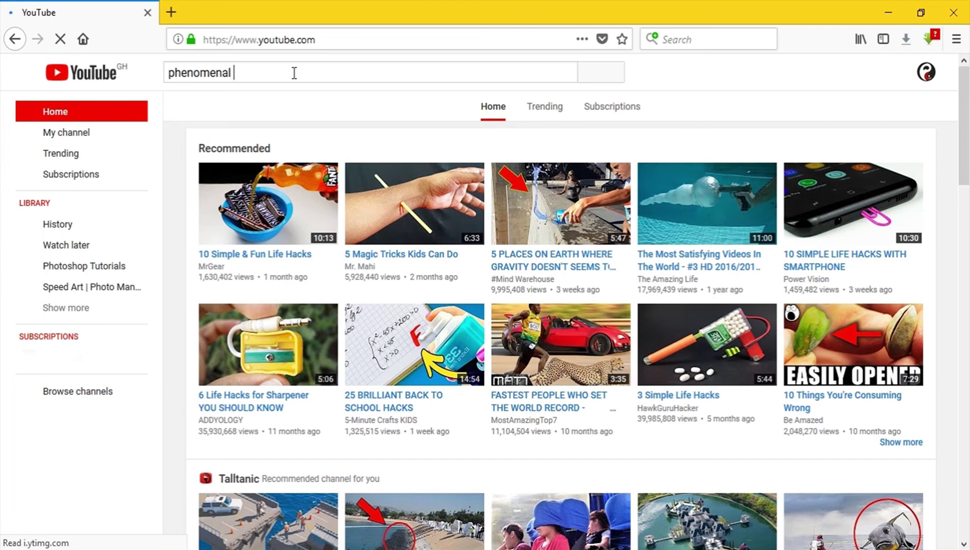
type(" concepts")
key("Return")
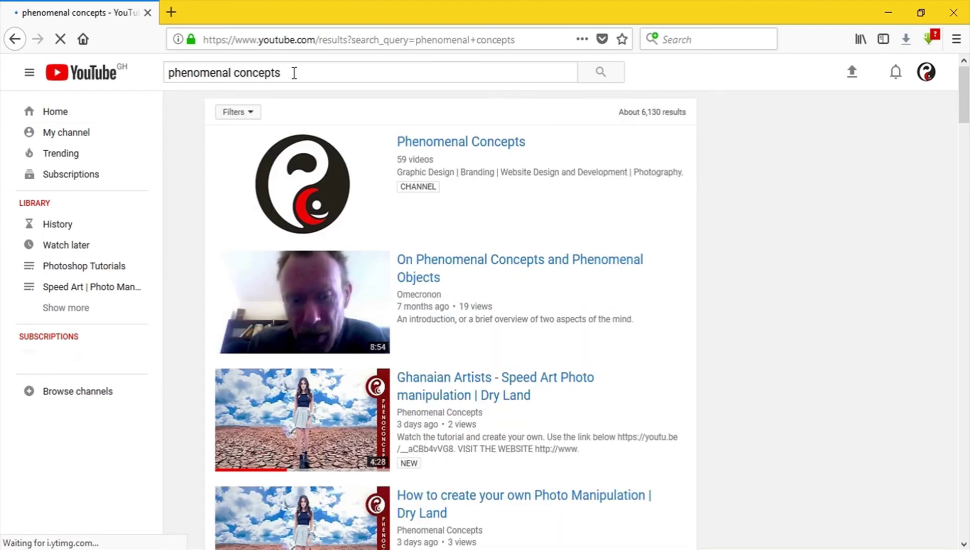
left_click(460, 142)
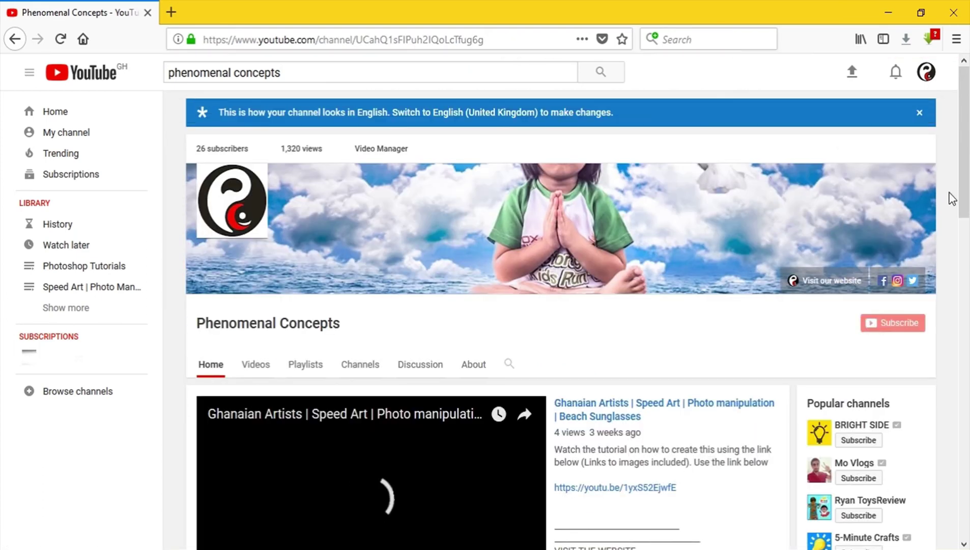
scroll(952, 199, "down", 5)
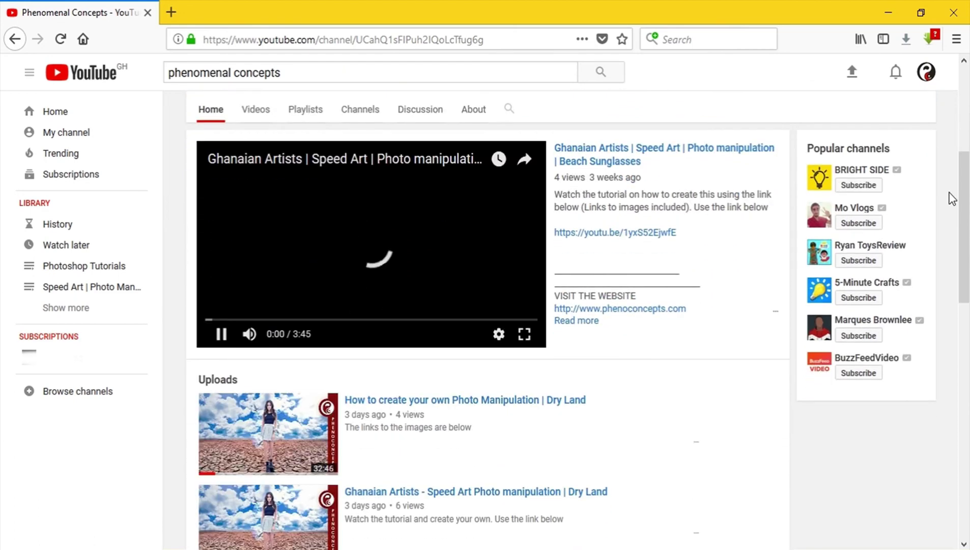
scroll(951, 197, "down", 3)
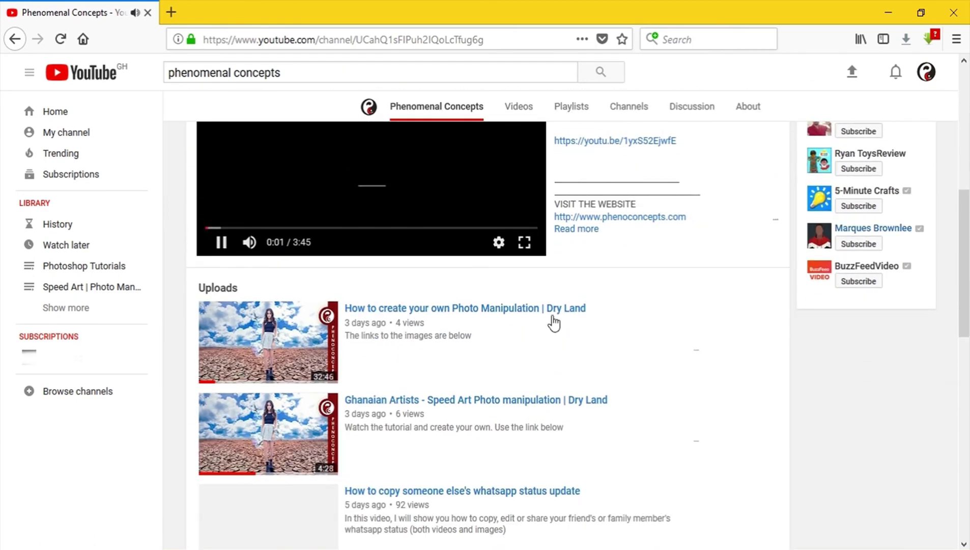
Step: Show the SaveFrom MP4/MP3 download menu on the first upload's thumbnail
mouse_move(312, 377)
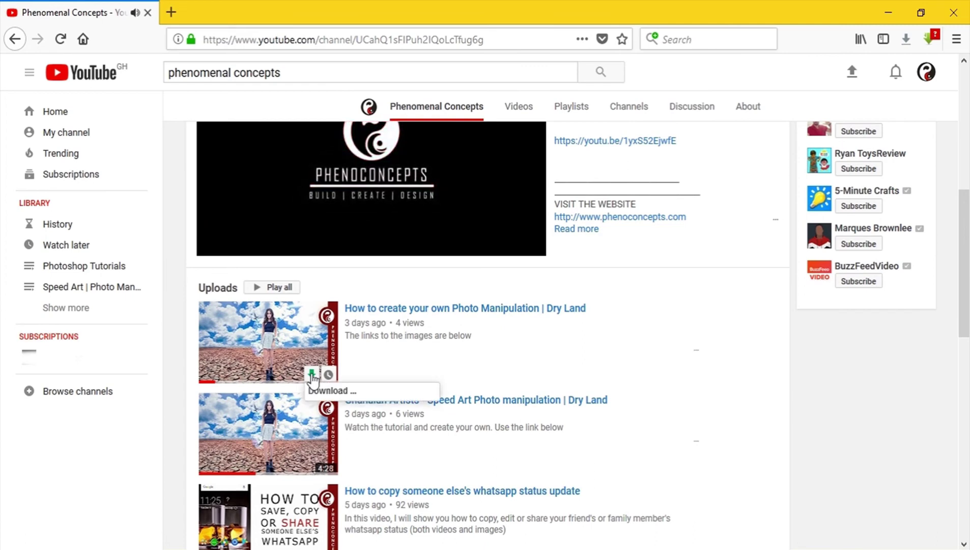
left_click(312, 377)
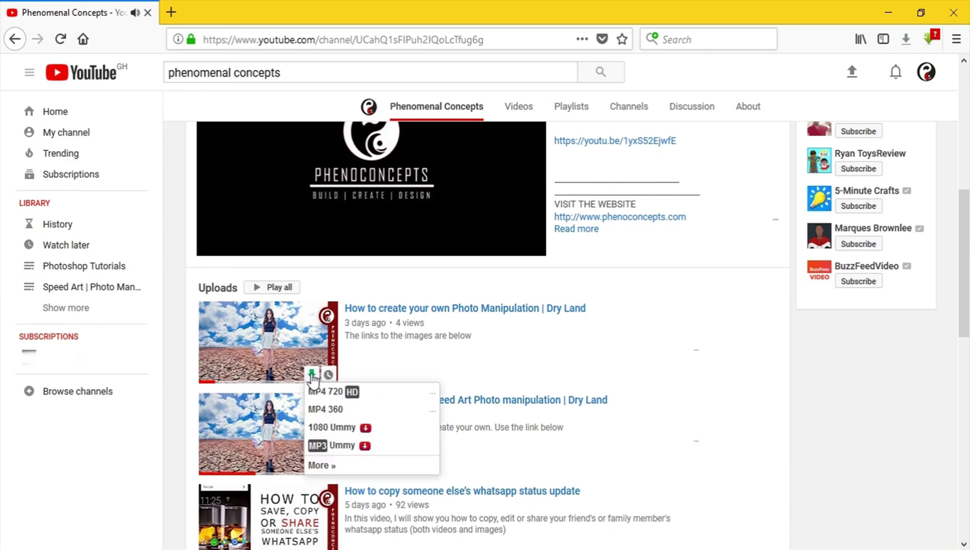
mouse_move(357, 436)
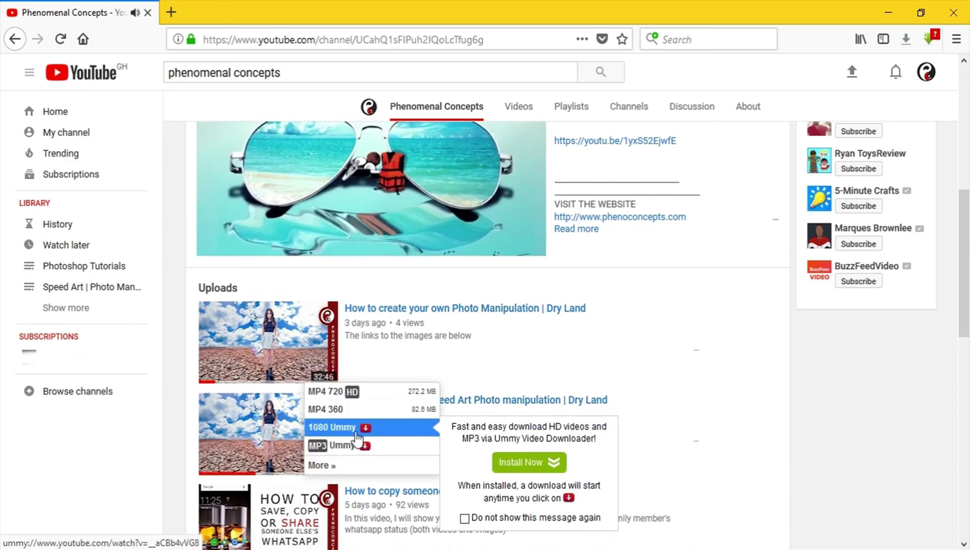
Step: Show the Fear video's download formats, then open the Speed Art Photo manipulation | Dry Land video
scroll(704, 432, "down", 3)
scroll(704, 433, "down", 2)
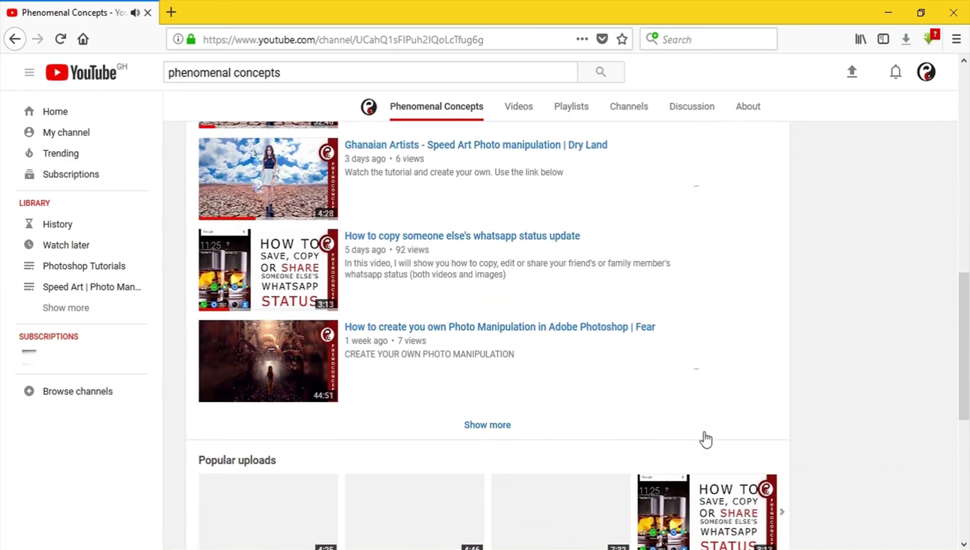
mouse_move(311, 393)
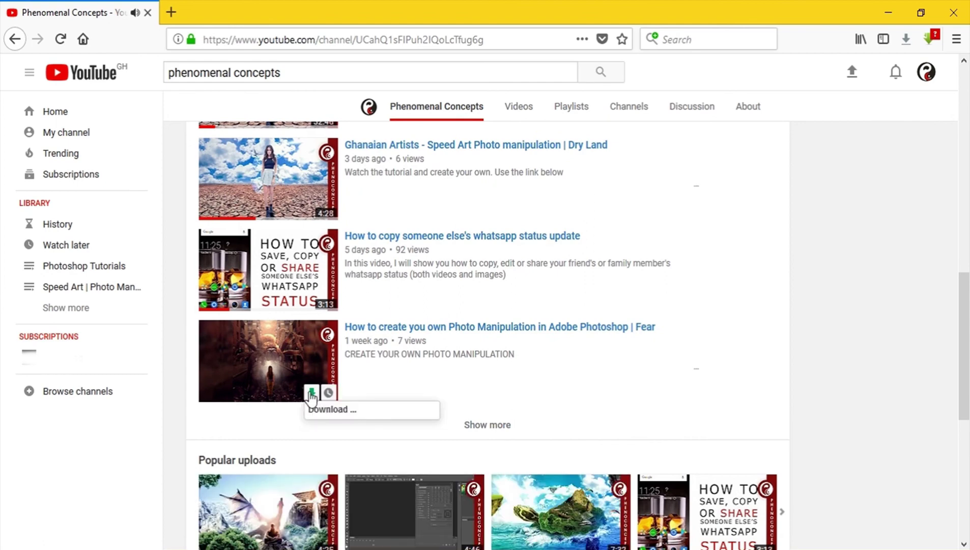
left_click(311, 393)
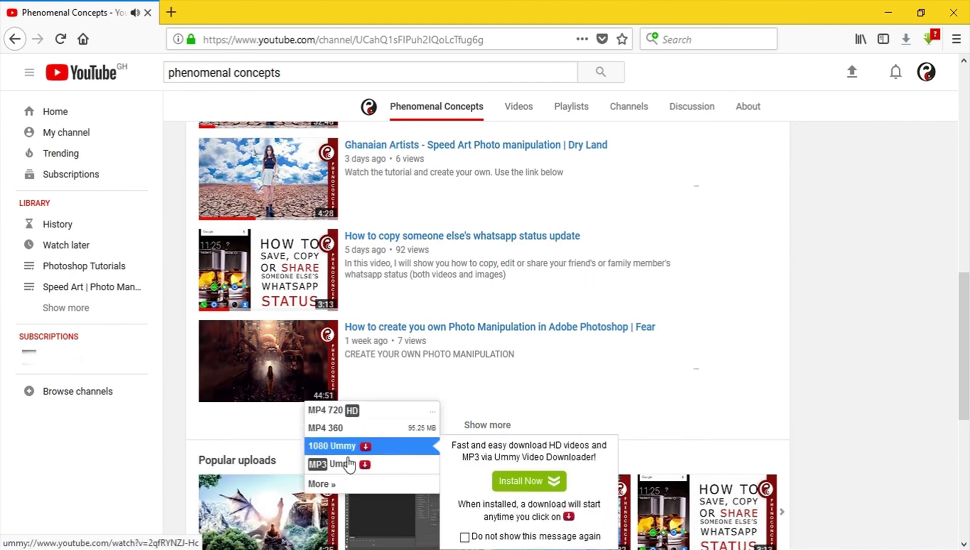
mouse_move(352, 466)
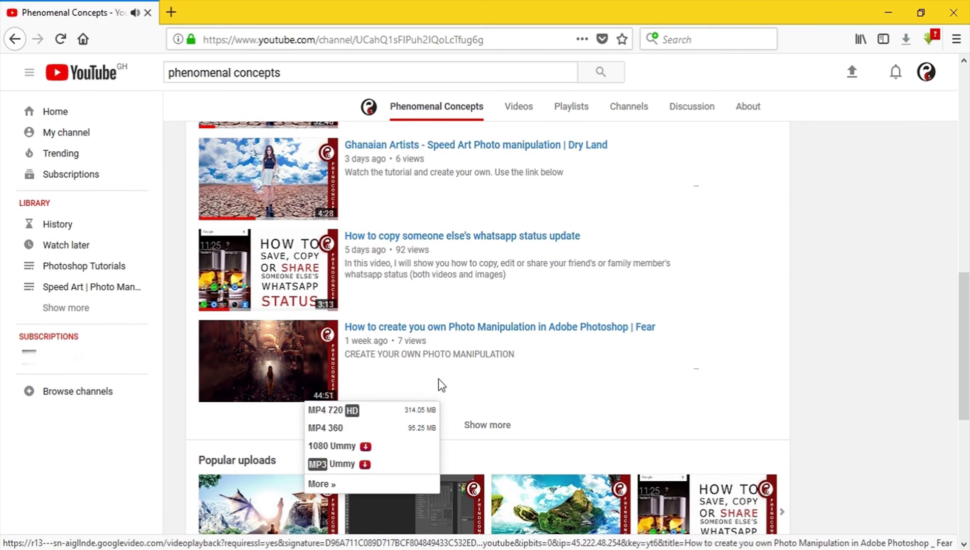
left_click(422, 147)
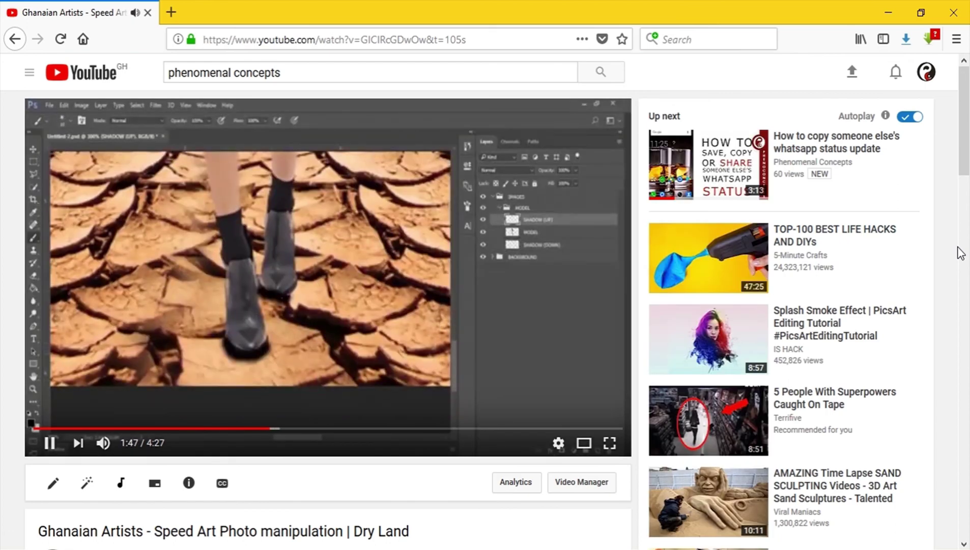
scroll(957, 246, "down", 3)
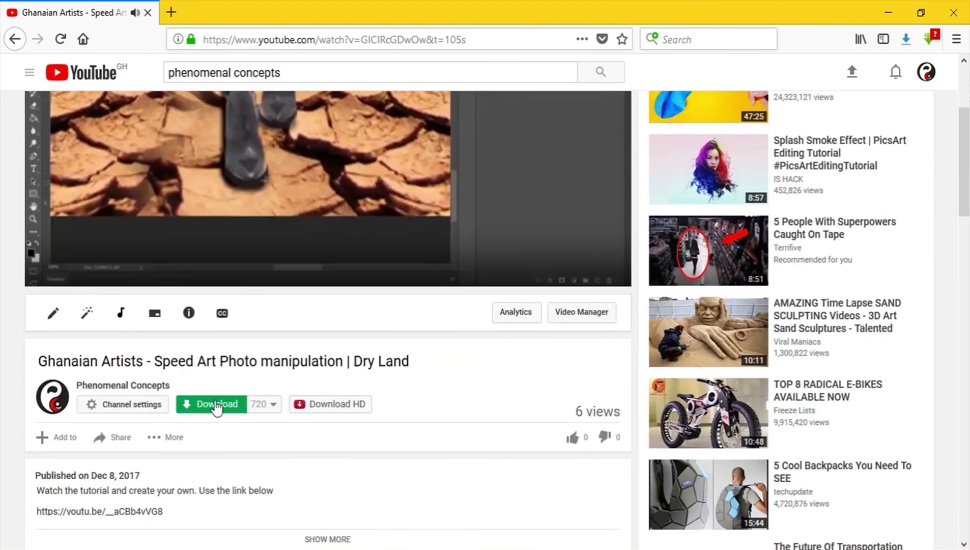
left_click(260, 406)
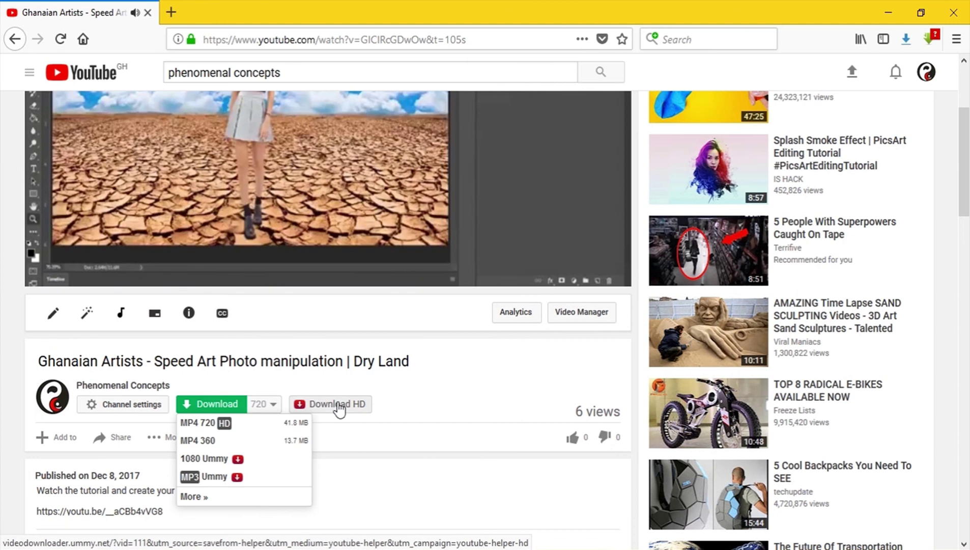
mouse_move(264, 461)
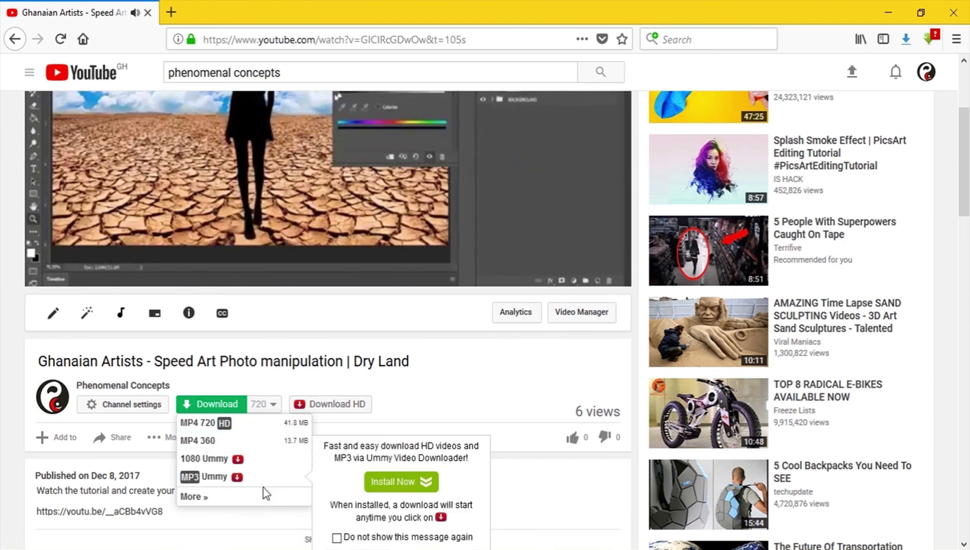
left_click(263, 407)
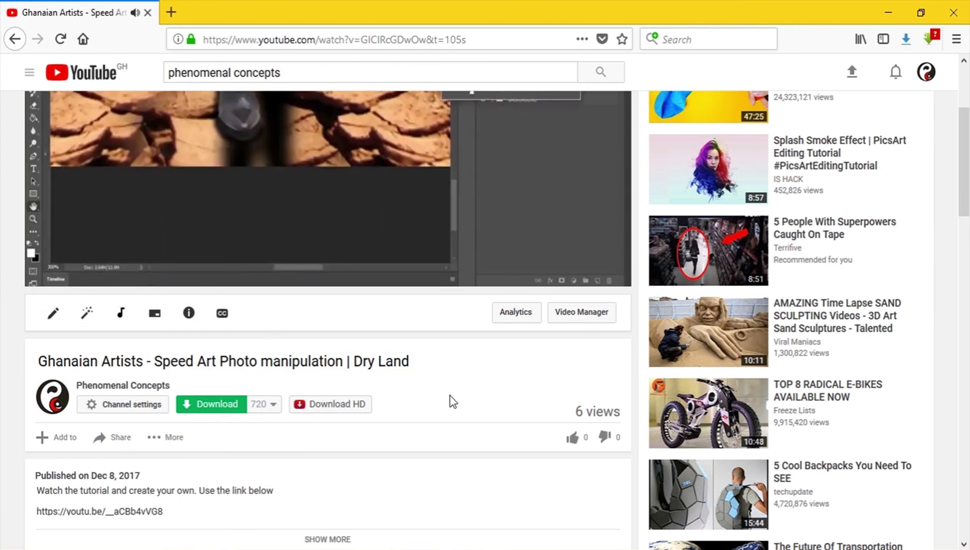
scroll(450, 399, "up", 3)
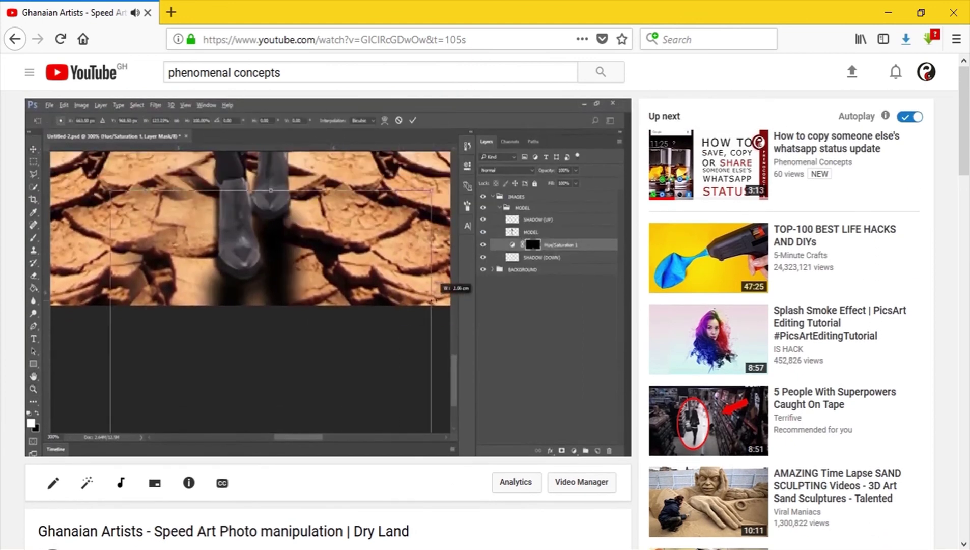
scroll(450, 399, "down", 1)
scroll(450, 398, "down", 2)
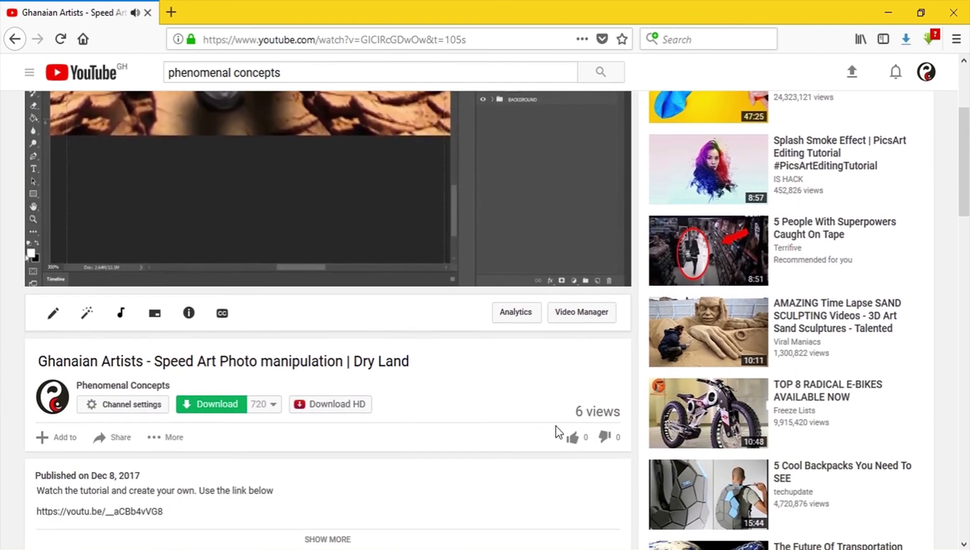
Step: Give the Dry Land speed-art video a thumbs-up, raising its like count to 1
left_click(572, 438)
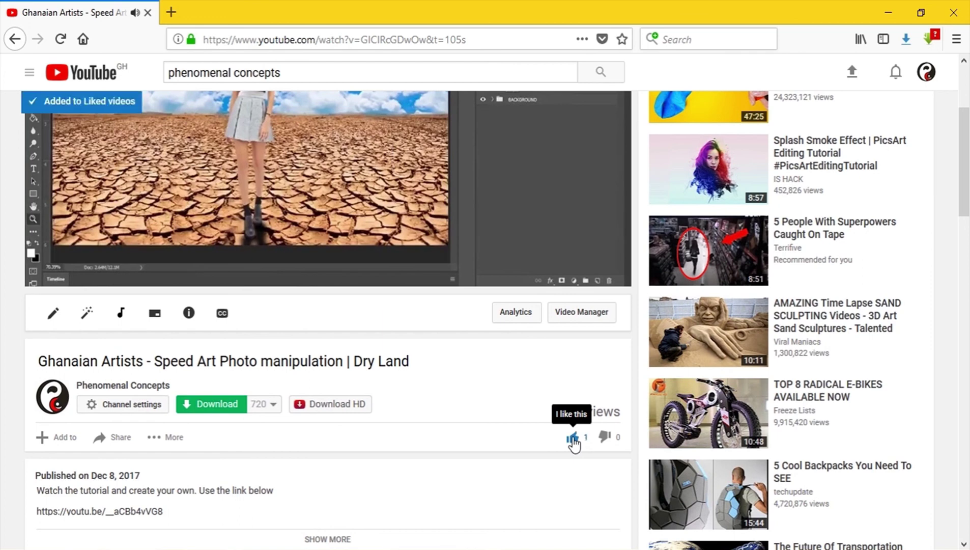